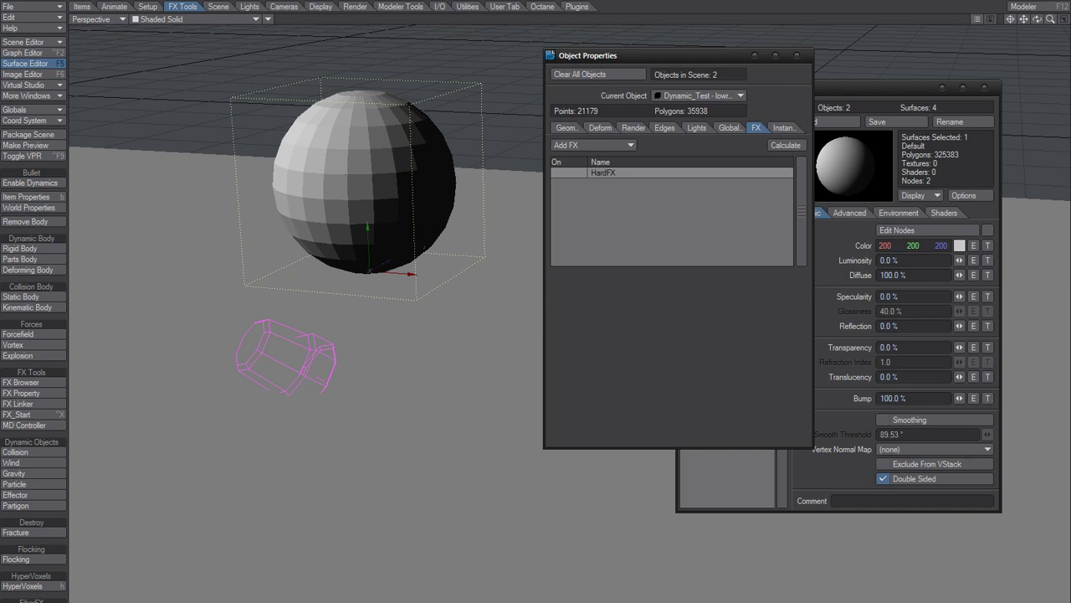
# Step: Enable Bullet dynamics for the HardFX sphere scene and move the Object Properties panel aside
pyautogui.click(43, 182)
pyautogui.moveTo(621, 55); pyautogui.dragTo(595, 47)
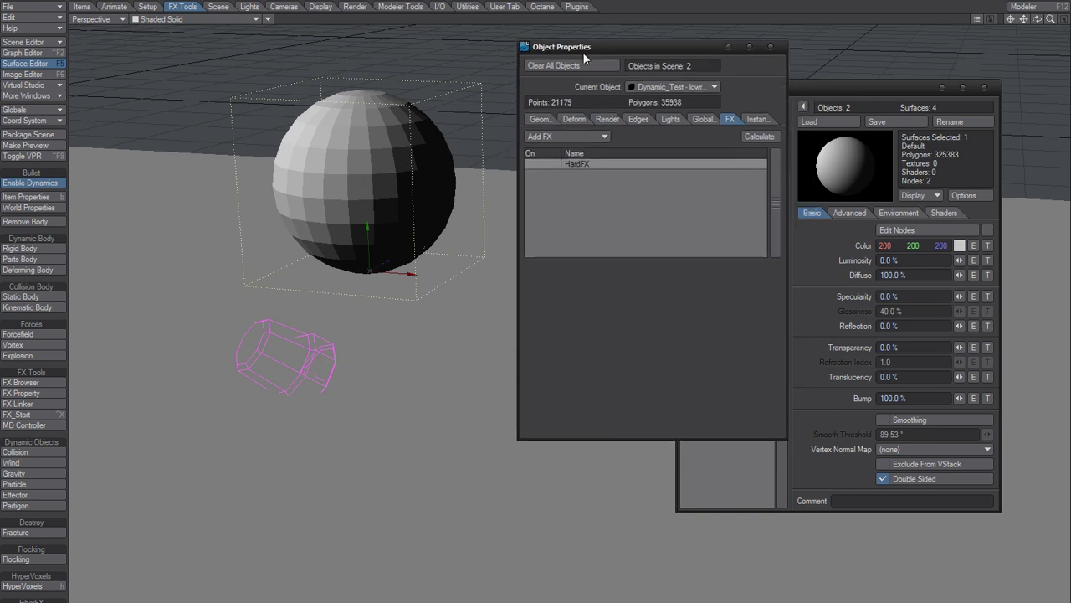
# Step: Add a BDD_Scan displacement to the sphere's Deform stack and select it to show its settings
pyautogui.click(575, 118)
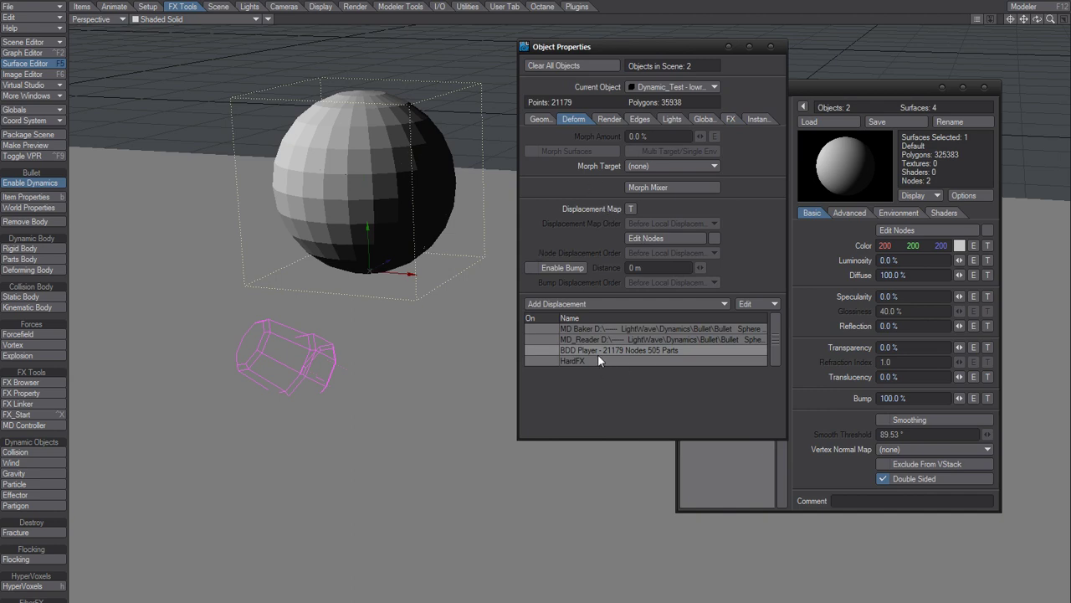
pyautogui.click(564, 304)
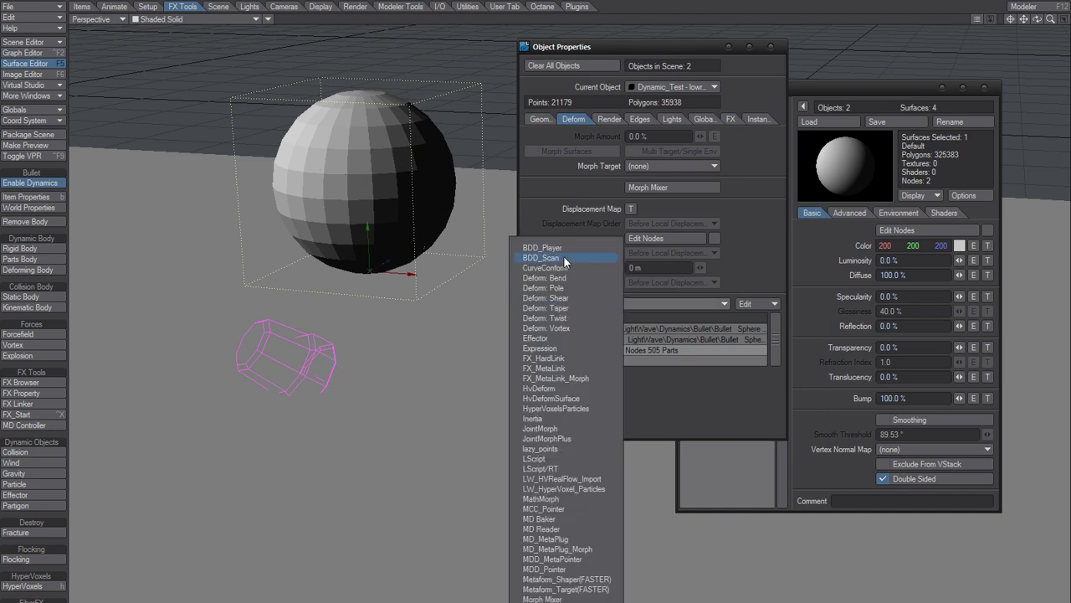
pyautogui.click(544, 358)
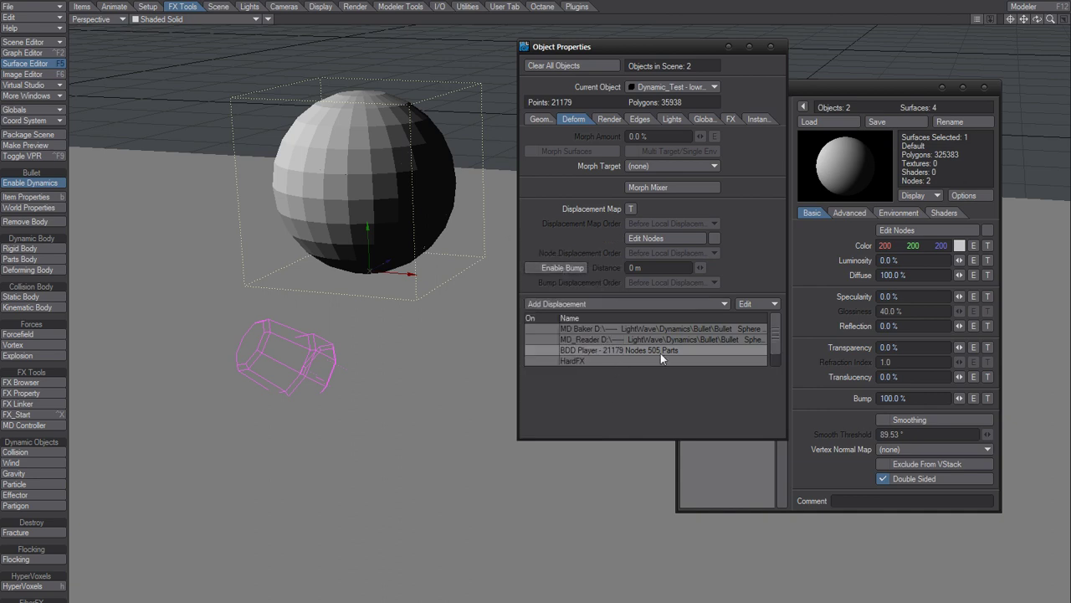
pyautogui.moveTo(770, 344); pyautogui.dragTo(774, 363)
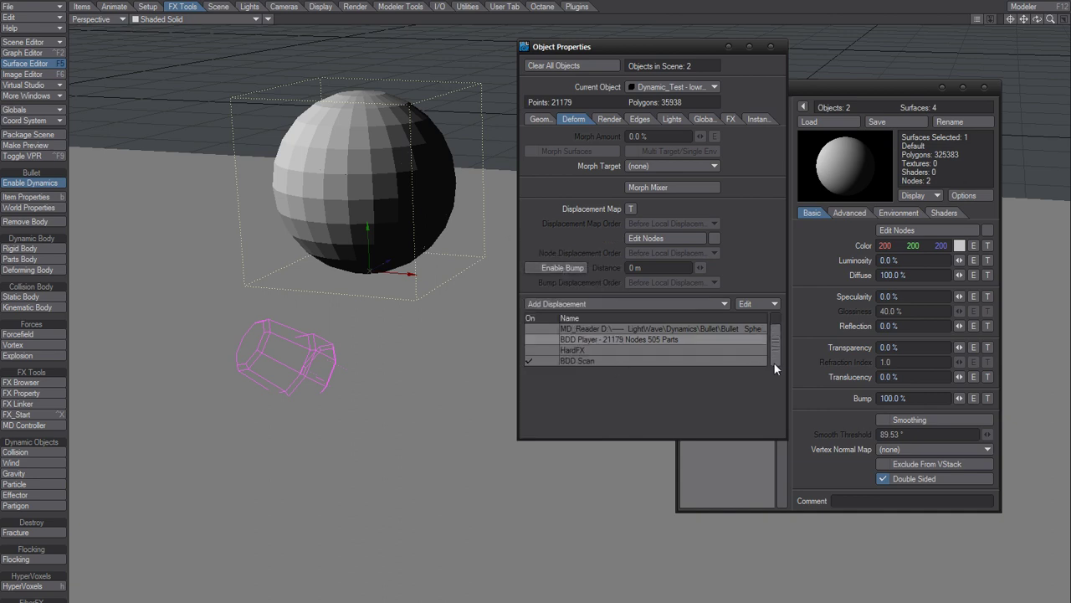
pyautogui.click(588, 359)
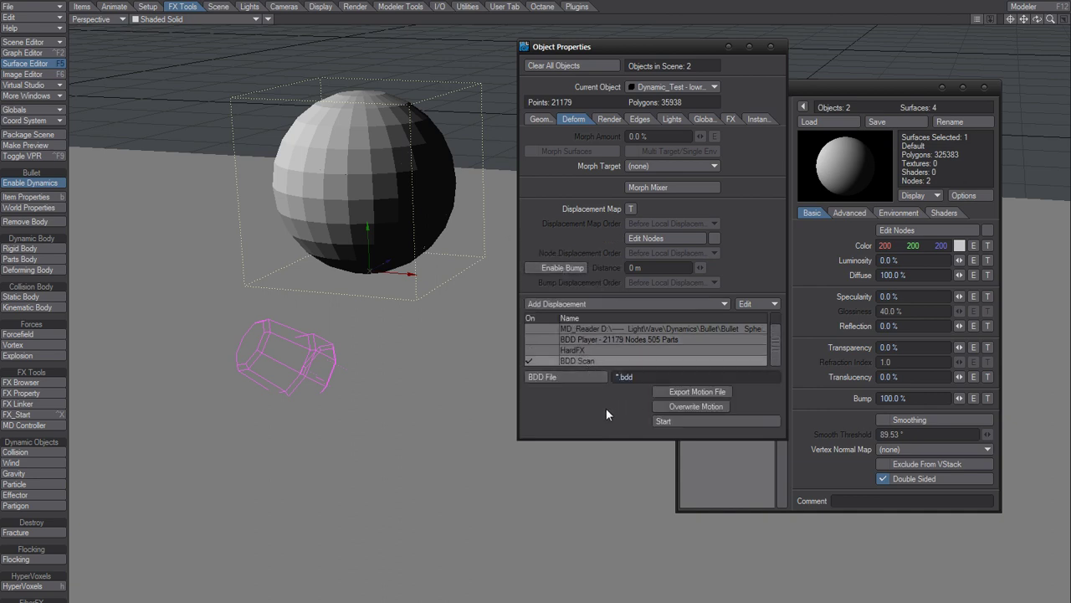
# Step: Point the BDD File browser at the Bullet Sphere Shatter folder using a path copied from Explorer
pyautogui.click(578, 377)
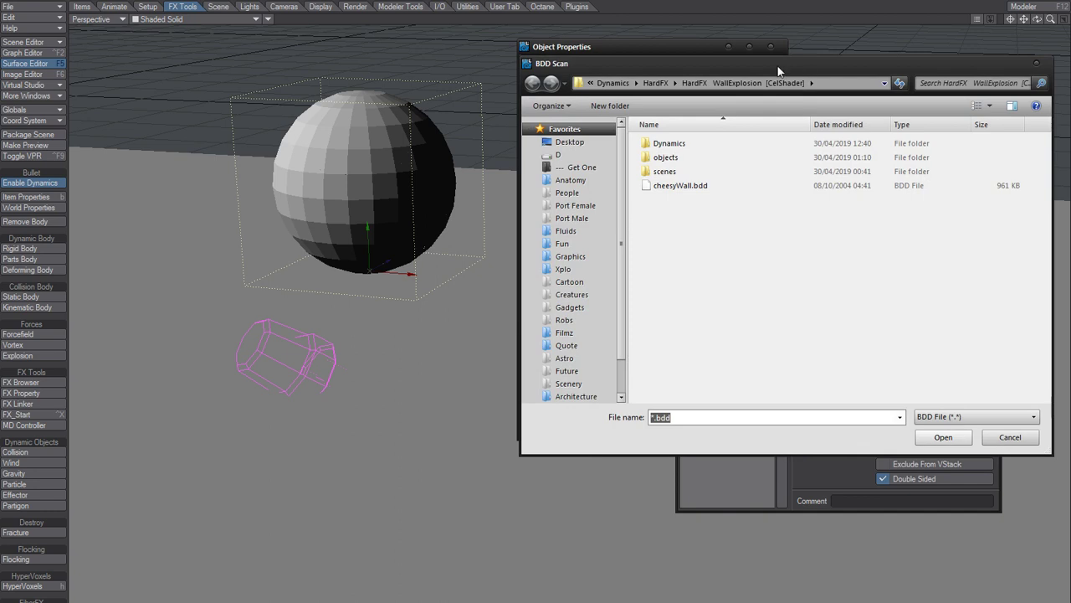
pyautogui.moveTo(775, 73); pyautogui.dragTo(627, 94)
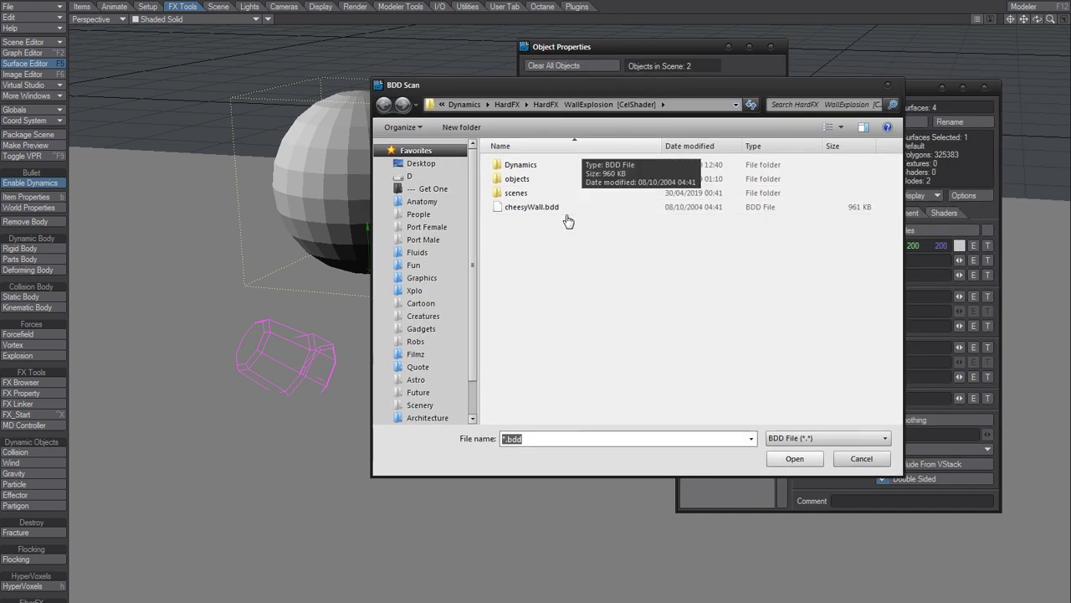
pyautogui.click(464, 104)
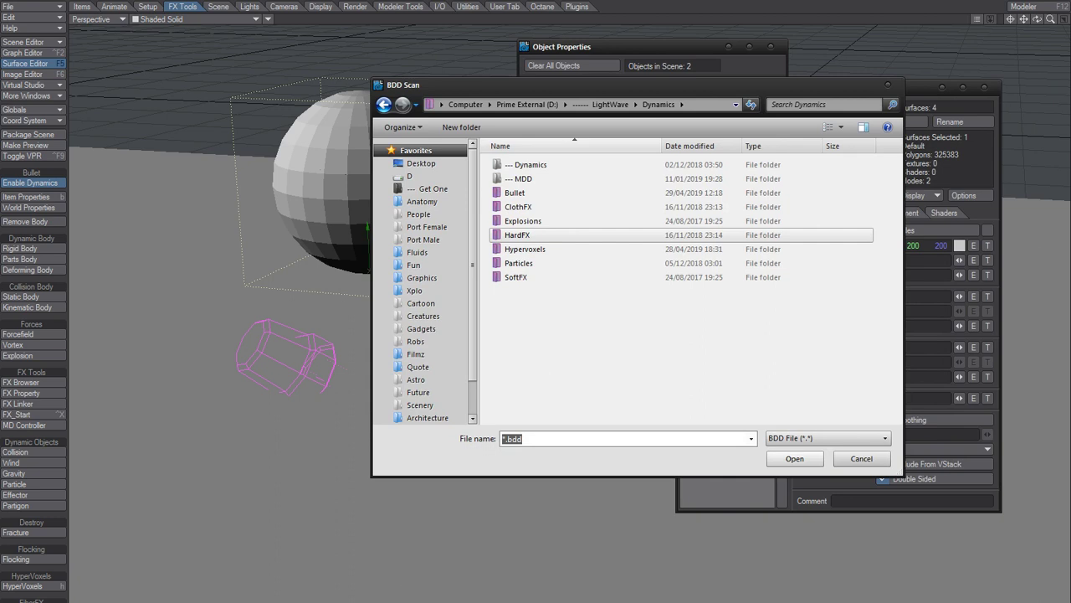
pyautogui.hotkey('alt', 'Tab')
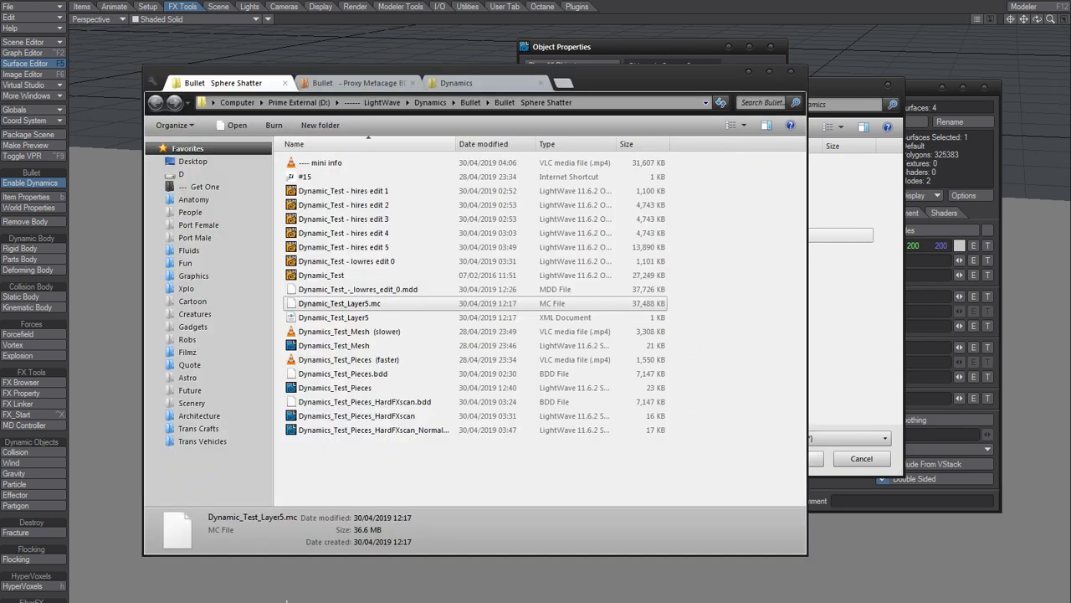
pyautogui.click(621, 102)
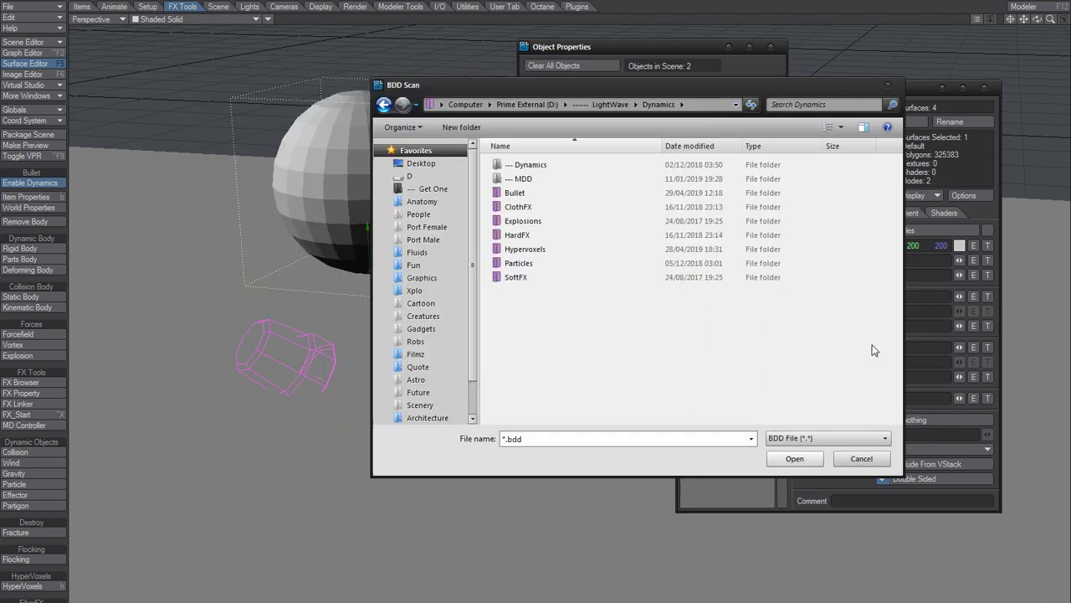
pyautogui.click(876, 349)
pyautogui.click(716, 102)
pyautogui.write('D:\\------ LightWave\\Dynamics\\Bullet\\Bullet Sphere Shatter')
pyautogui.press('Return')
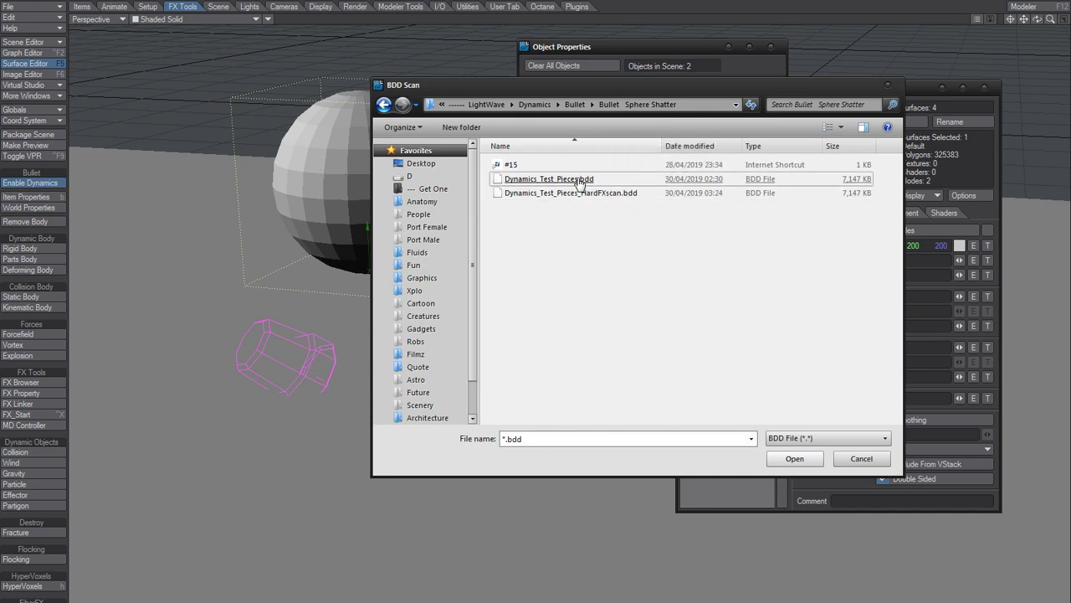
# Step: List all files with a * filter and name the output Dynamics_Test_Pieces DP.bdd
pyautogui.click(545, 438)
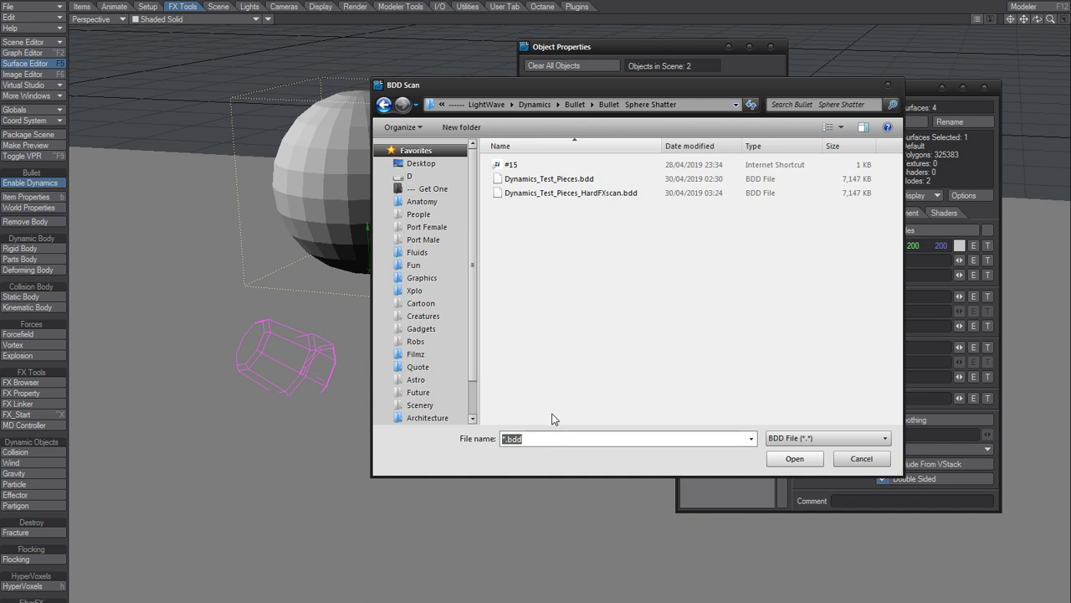
pyautogui.write('*')
pyautogui.press('Return')
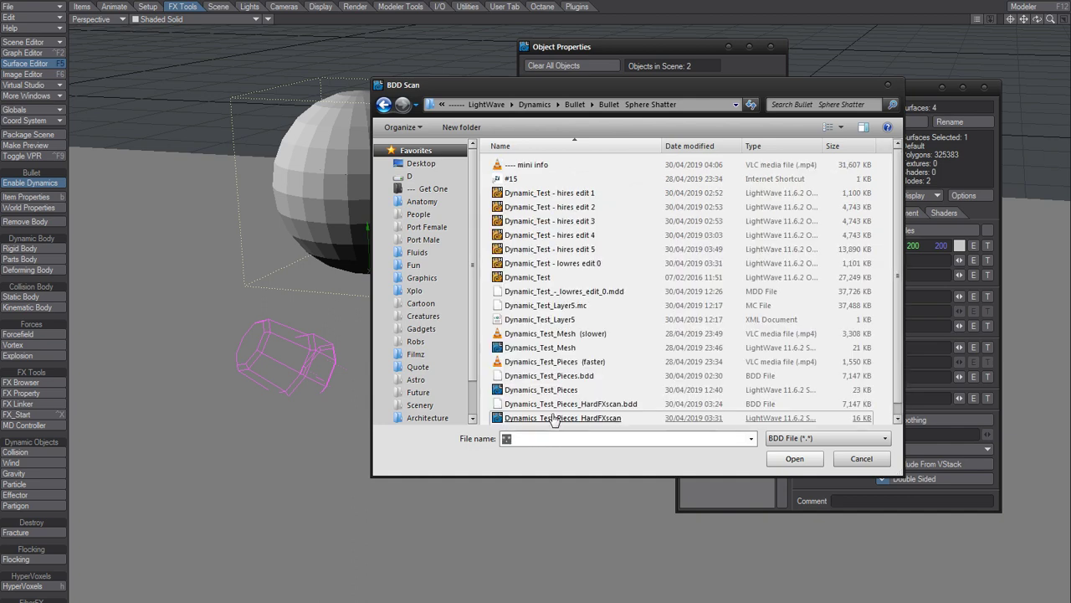
pyautogui.moveTo(902, 293); pyautogui.dragTo(902, 305)
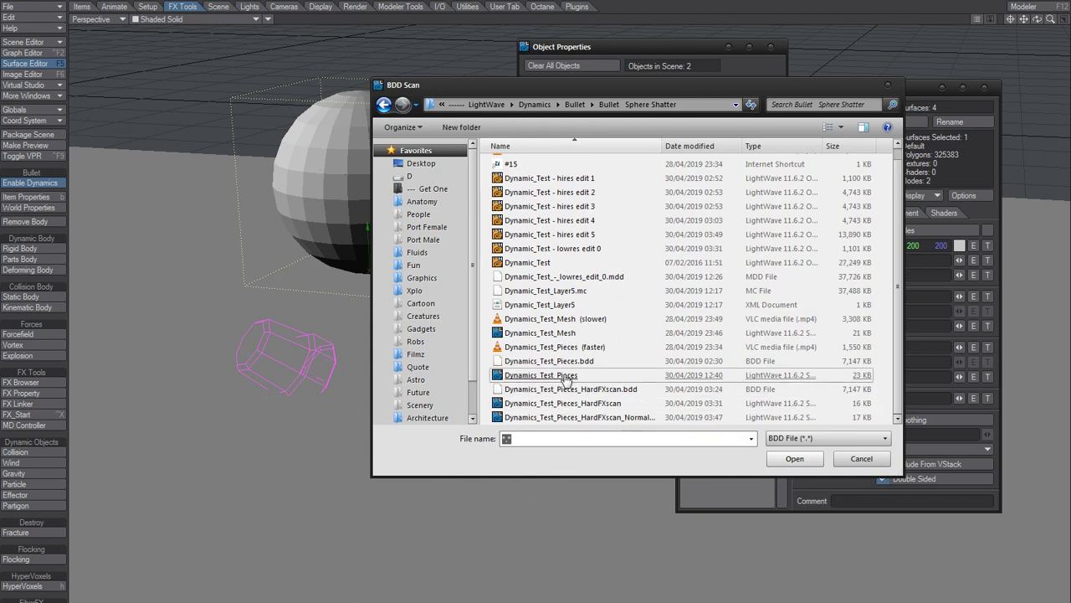
pyautogui.moveTo(566, 376); pyautogui.dragTo(577, 383)
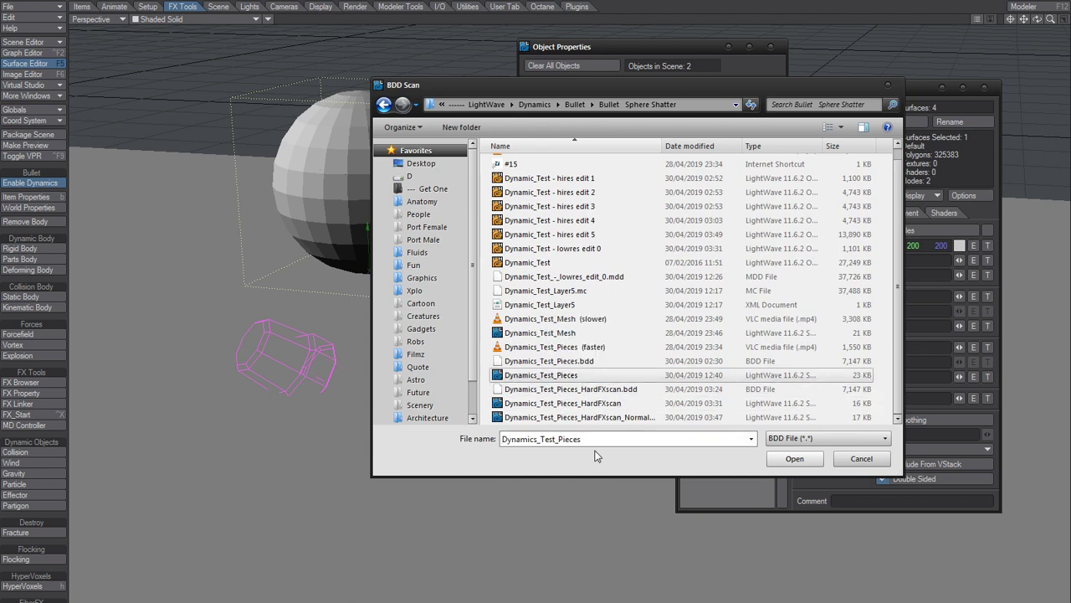
pyautogui.press('BackSpace')
pyautogui.write('s')
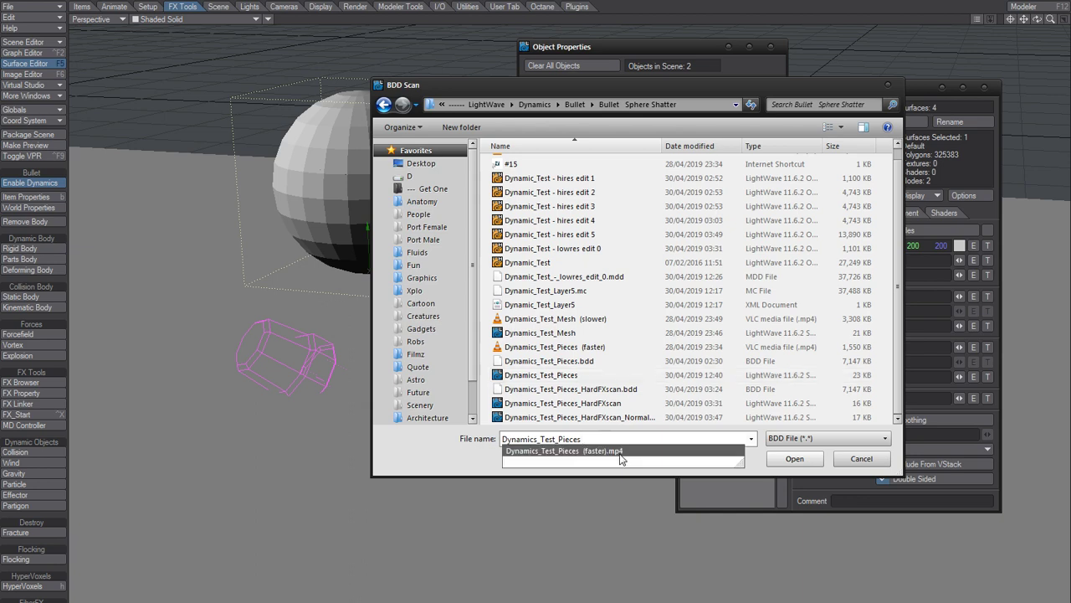
pyautogui.write(' DP')
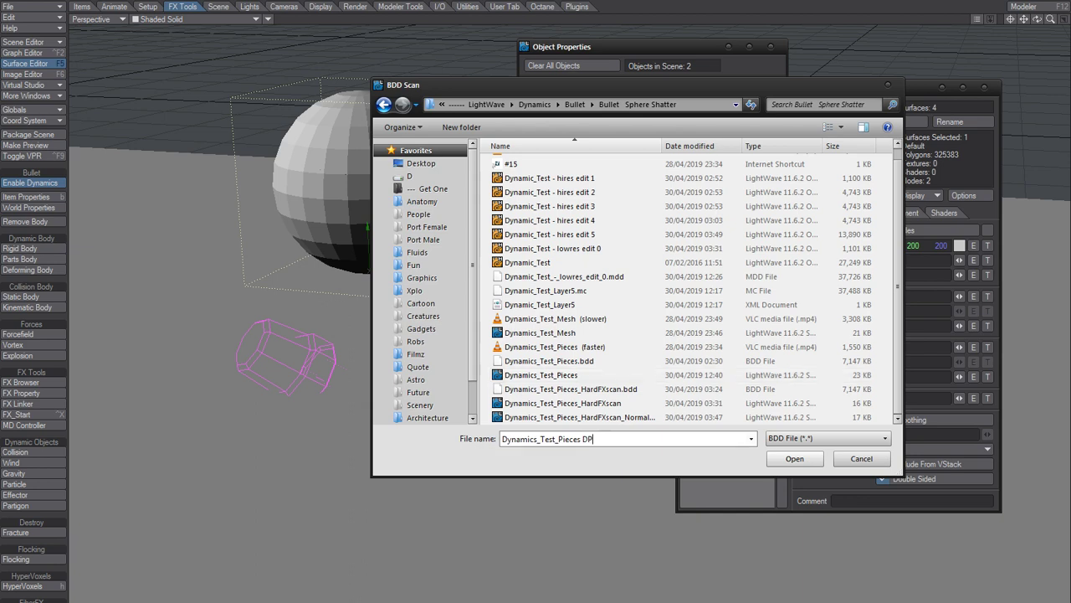
pyautogui.write('.bdd')
# Step: Confirm the file name, run the BDD scan, and check the new Dynamics_Test_Pieces DP.bdd in Explorer
pyautogui.press('Return')
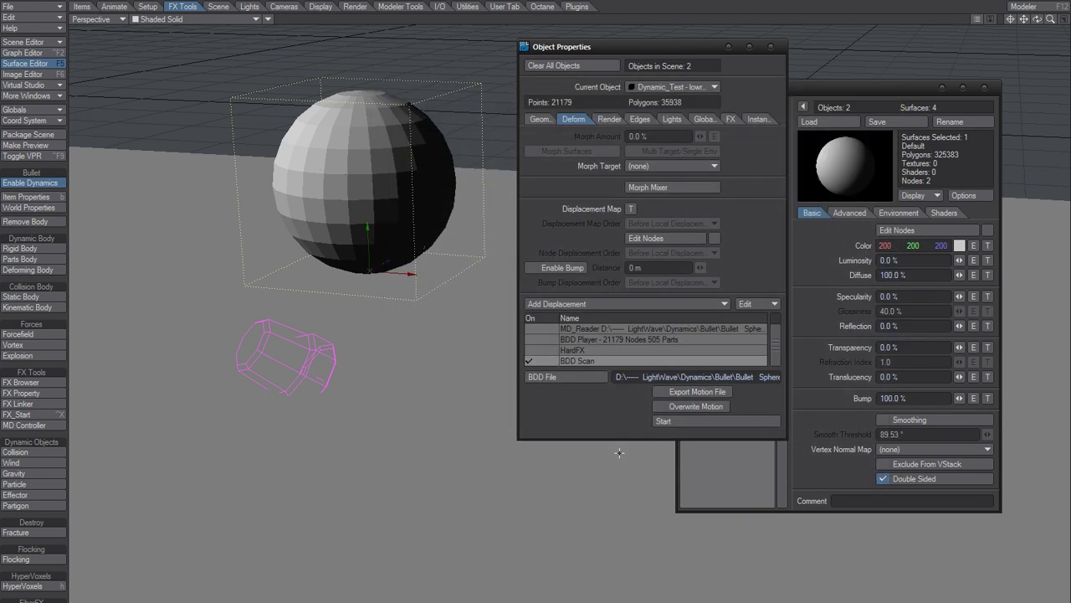
pyautogui.click(682, 421)
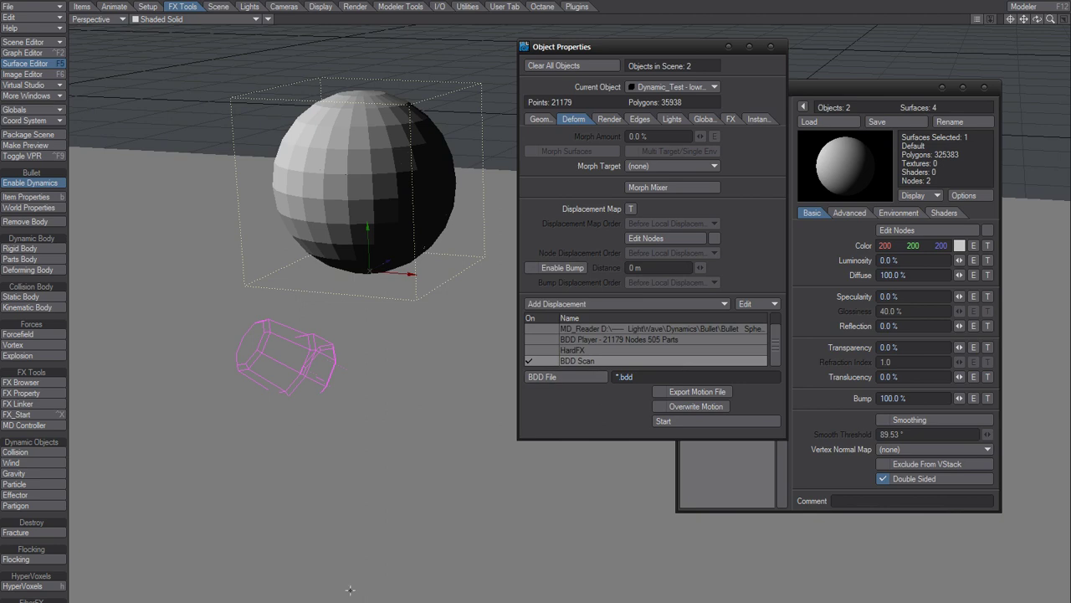
pyautogui.hotkey('alt', 'Tab')
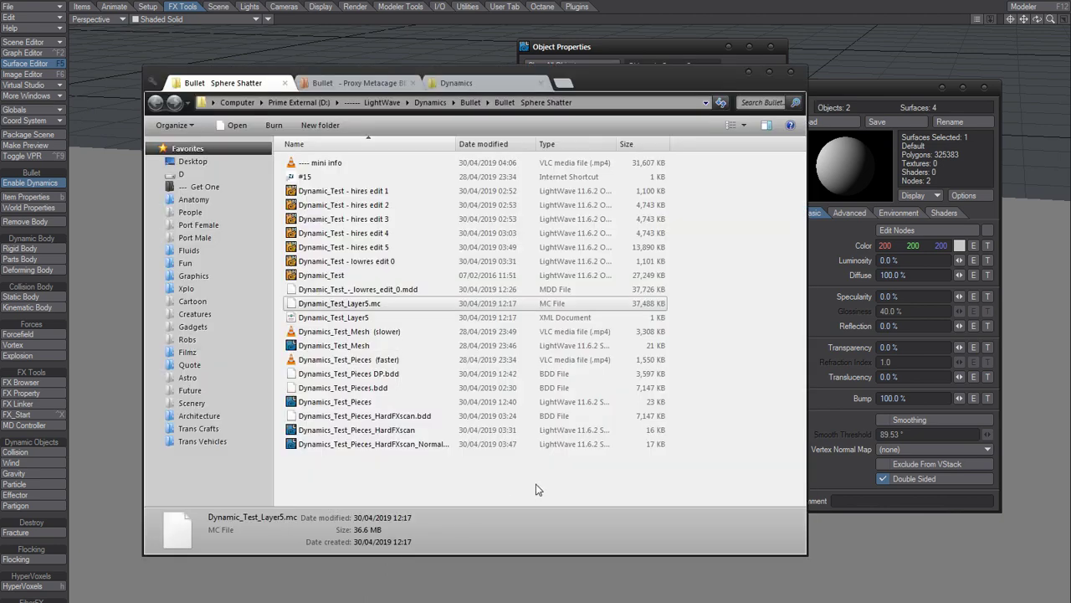
pyautogui.moveTo(374, 373); pyautogui.dragTo(396, 381)
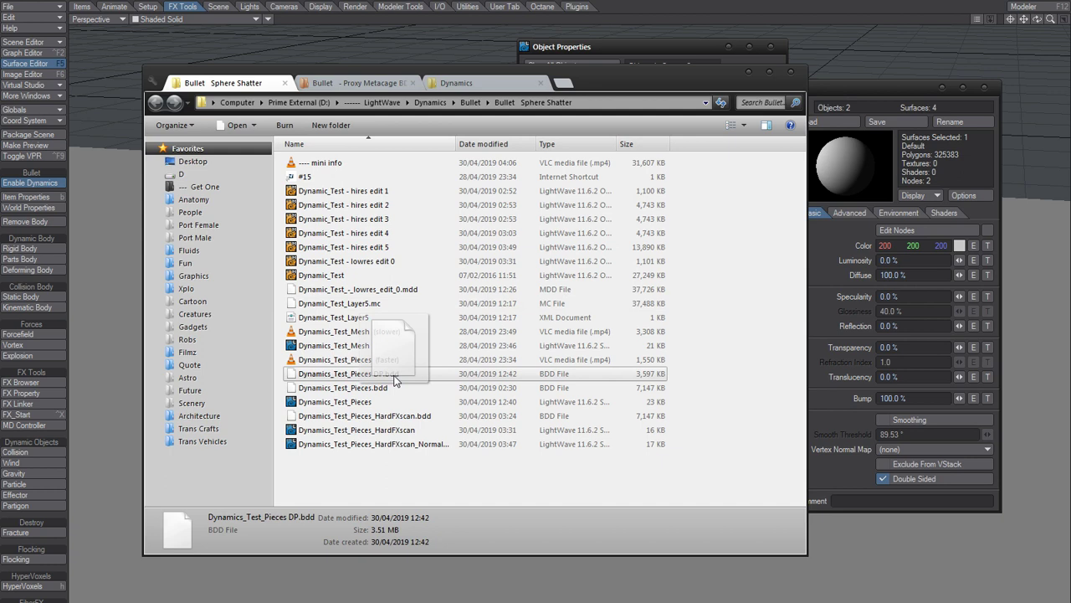
pyautogui.moveTo(397, 382); pyautogui.dragTo(430, 289)
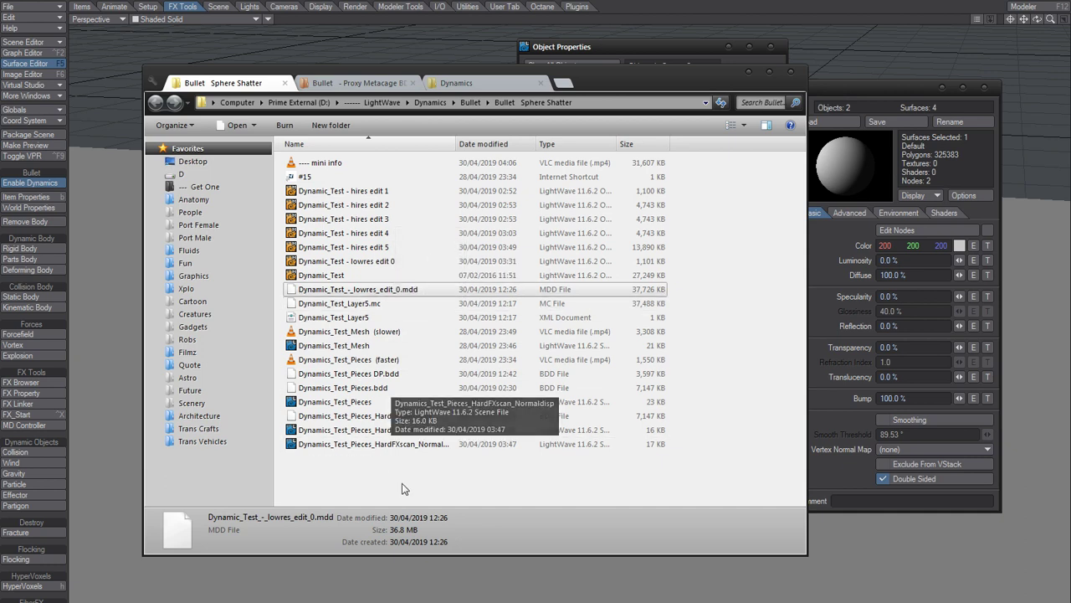
pyautogui.click(390, 430)
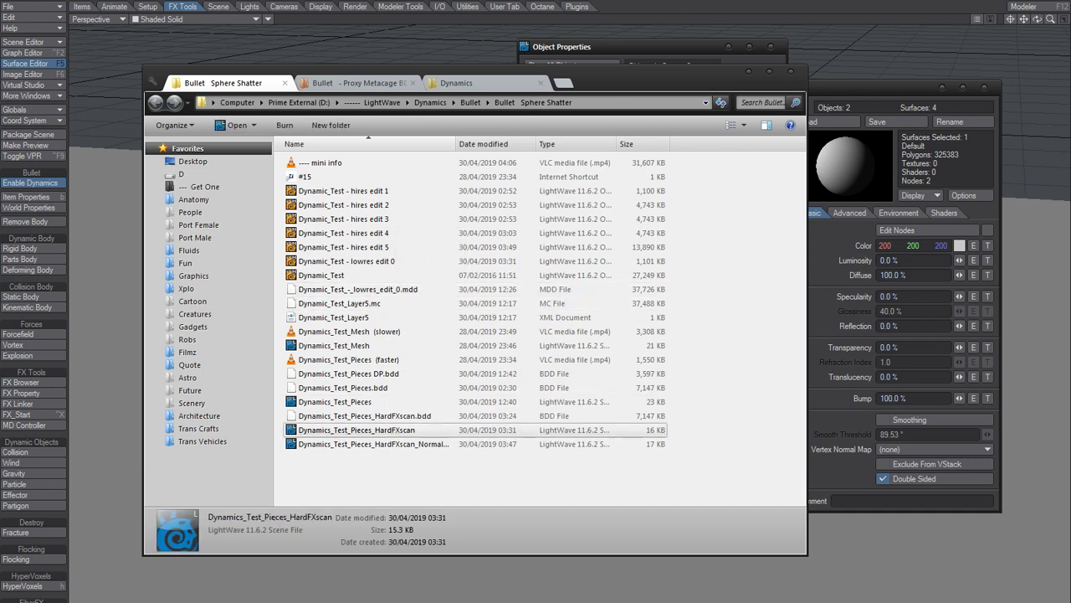
pyautogui.hotkey('alt', 'Tab')
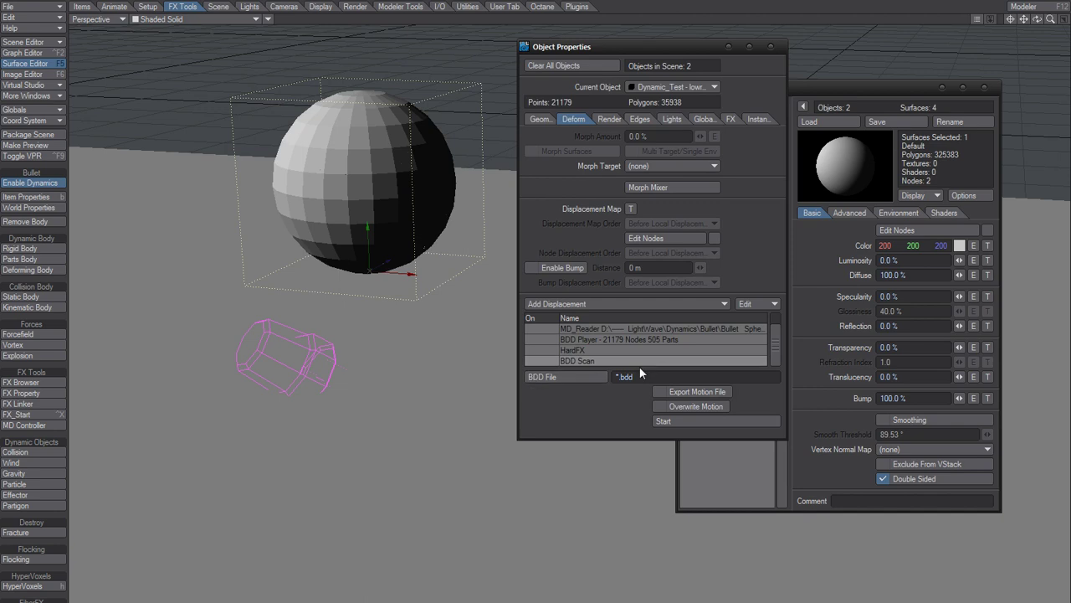
# Step: Enable the BDD Player displacement and load Dynamics_Test_Pieces DP.bdd as its motion file
pyautogui.scroll(1, 774, 354)
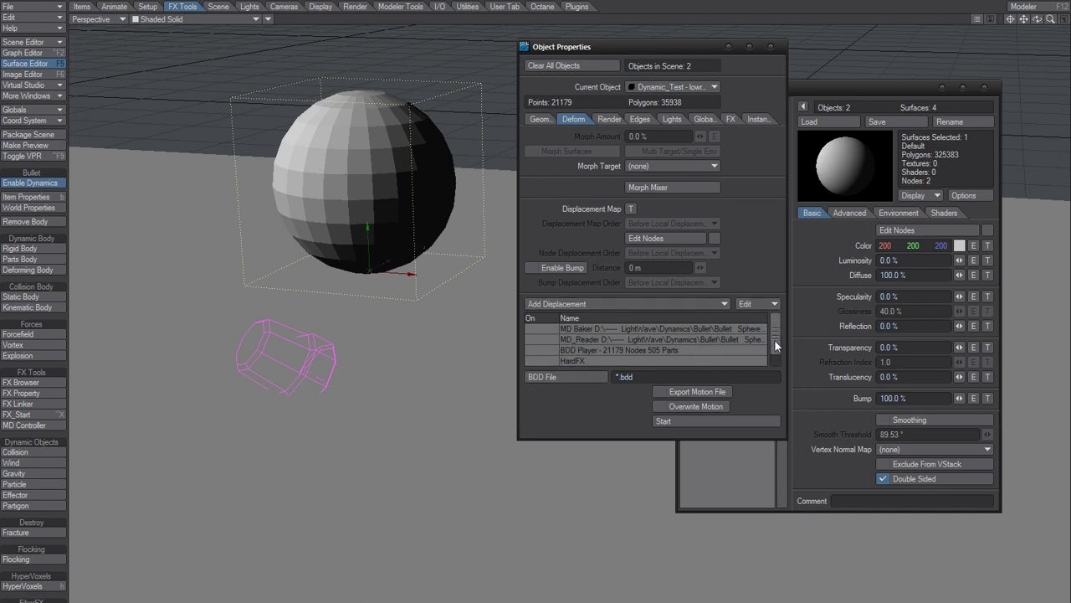
pyautogui.click(565, 354)
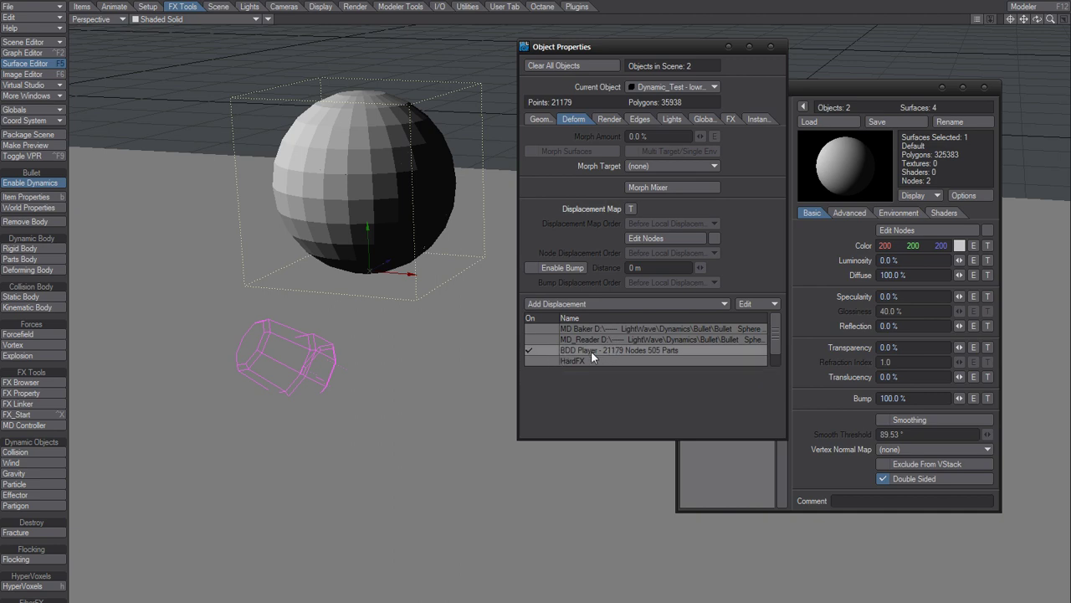
pyautogui.doubleClick(594, 350)
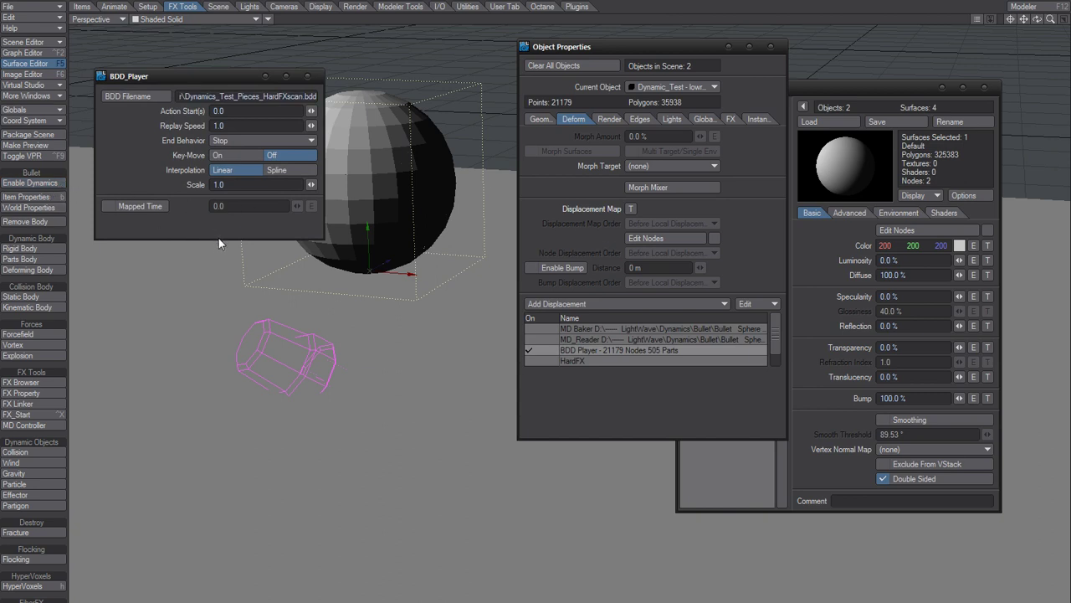
pyautogui.click(156, 95)
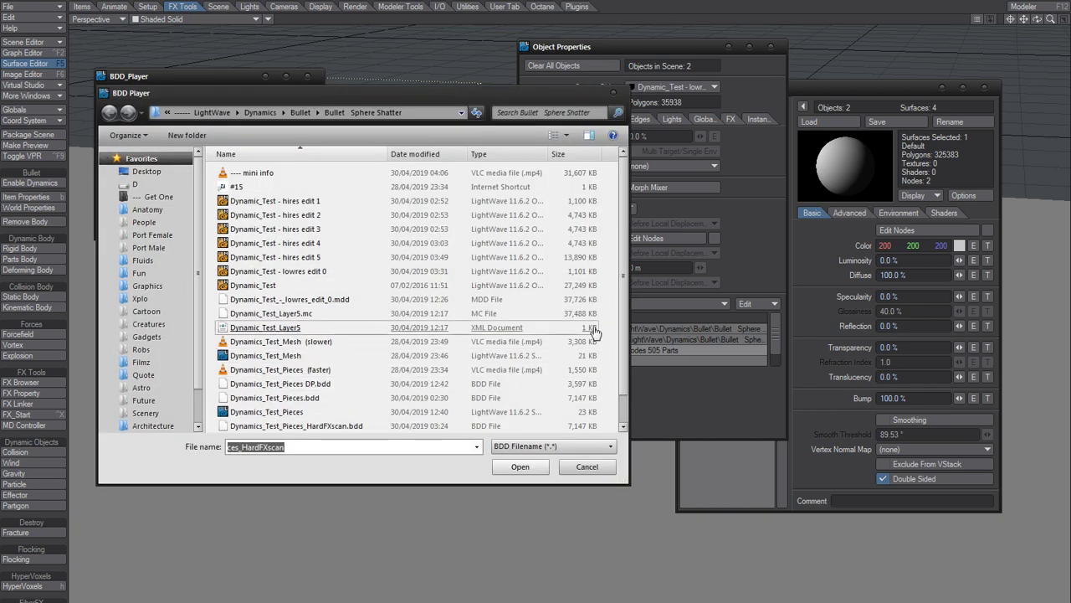
pyautogui.scroll(-1, 620, 377)
pyautogui.click(326, 356)
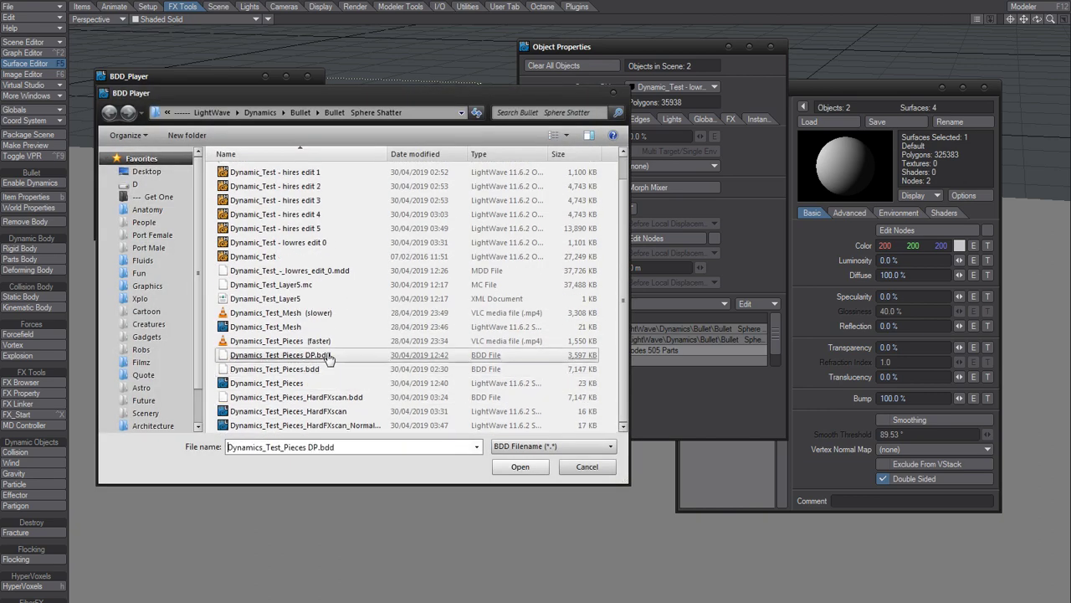
pyautogui.doubleClick(328, 356)
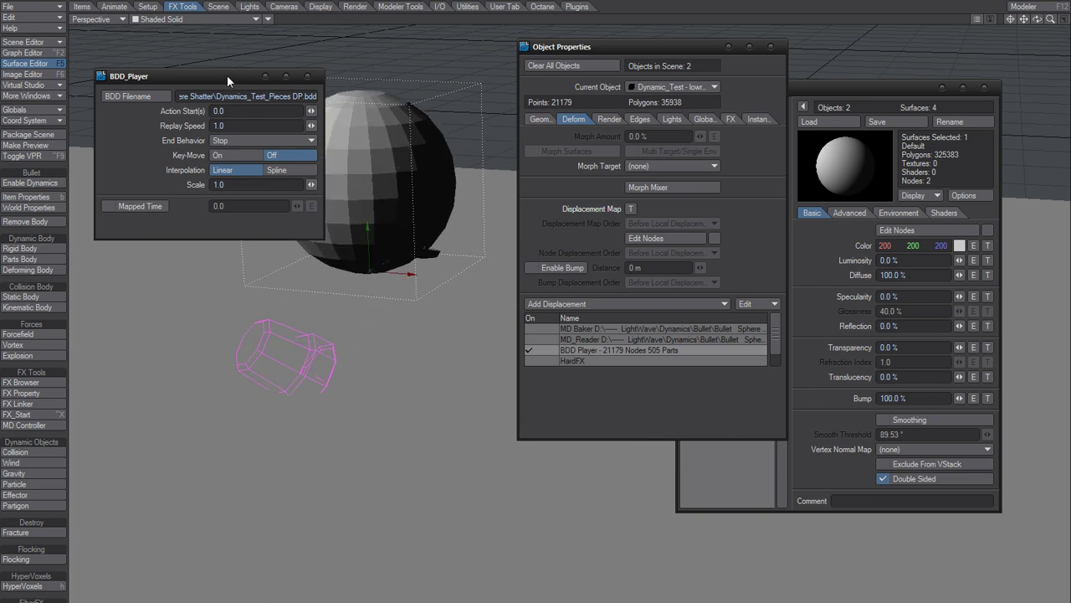
pyautogui.moveTo(231, 78); pyautogui.dragTo(250, 93)
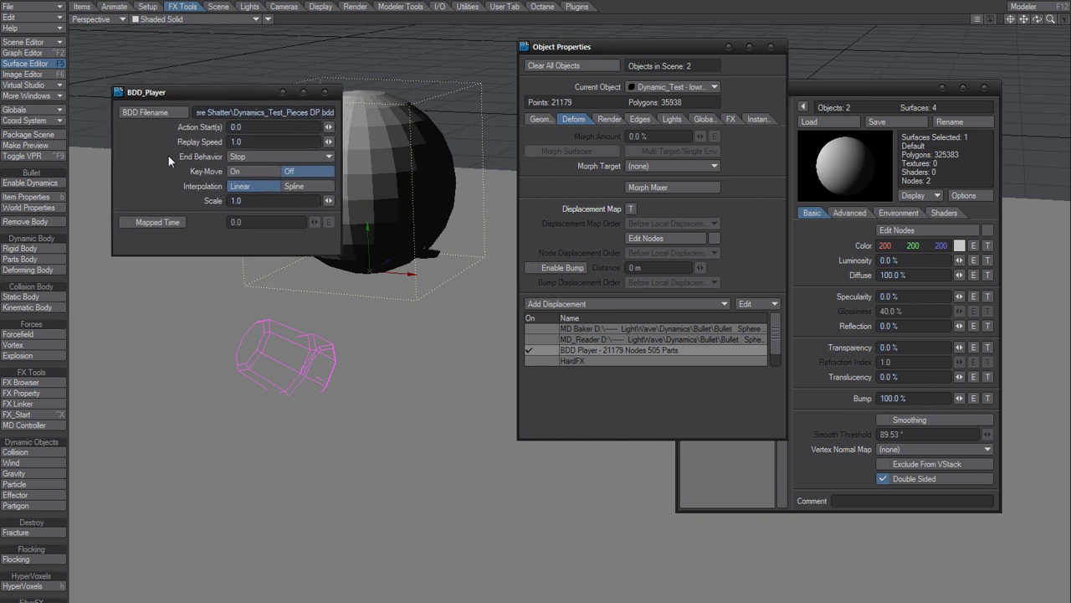
pyautogui.click(325, 92)
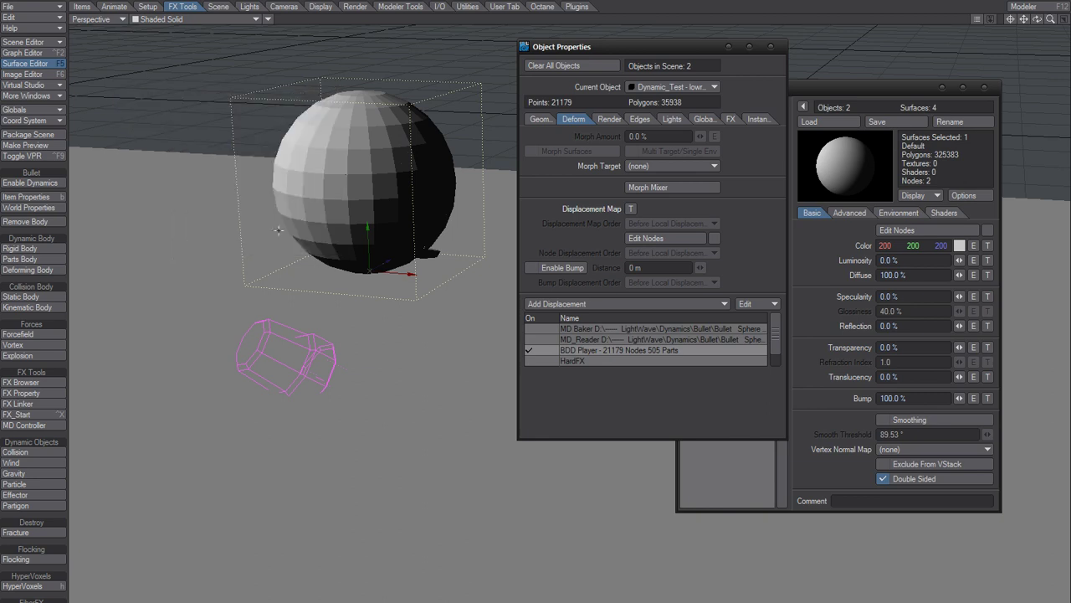
# Step: View the shattered Dynamic_Test - hires edit 1 mesh in Smooth Shade and orbit around it
pyautogui.click(81, 6)
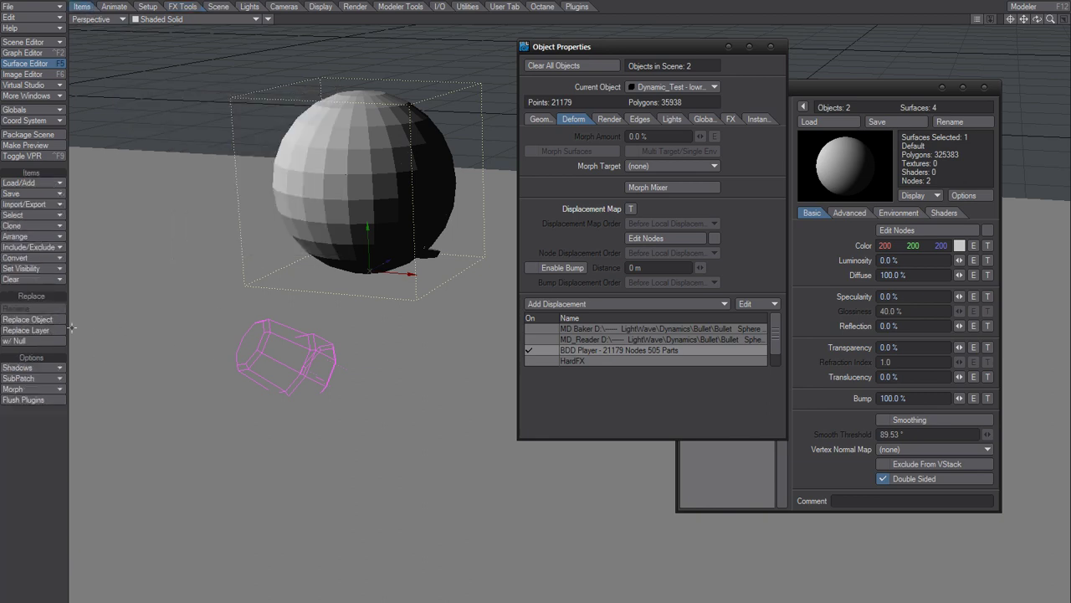
pyautogui.click(38, 323)
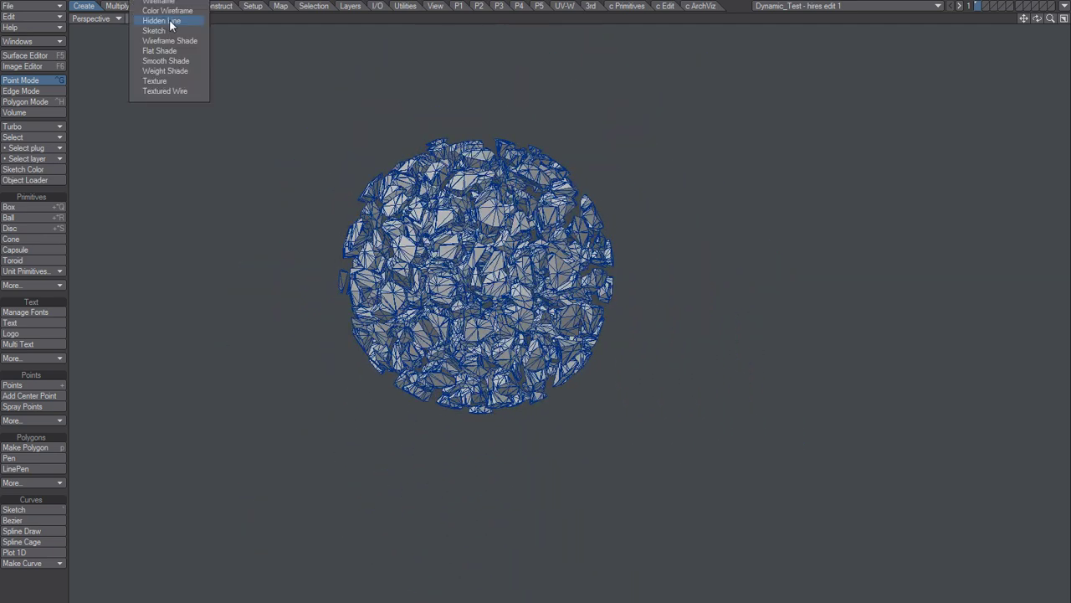
pyautogui.click(177, 62)
pyautogui.moveTo(551, 323)
pyautogui.keyDown('alt'); pyautogui.mouseDown()
pyautogui.moveTo(385, 423)
pyautogui.moveTo(554, 374)
pyautogui.moveTo(452, 411)
pyautogui.mouseUp(); pyautogui.keyUp('alt')
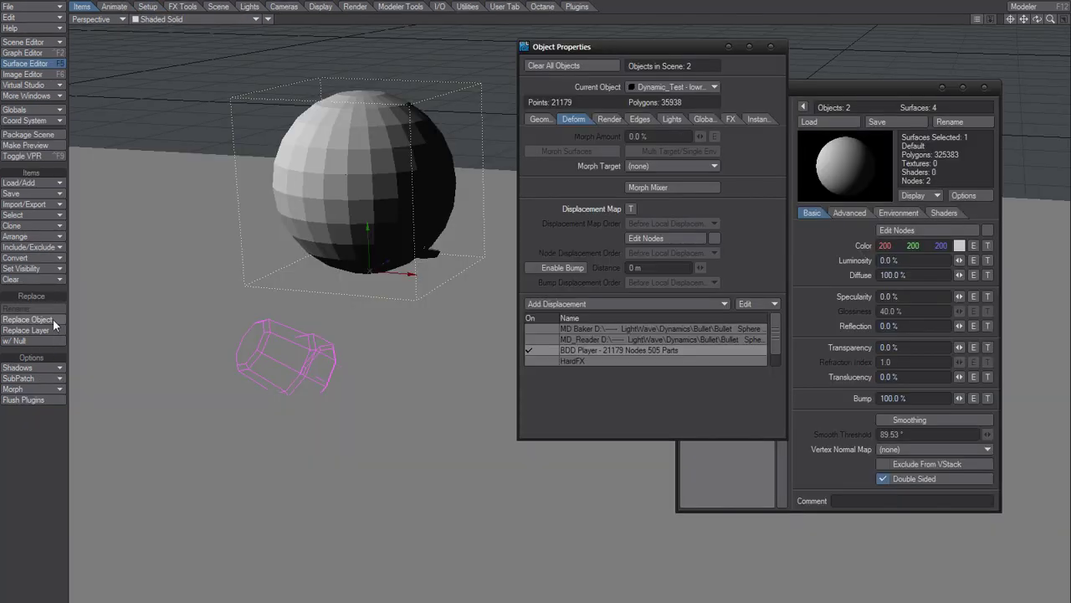
# Step: Replace the current object with Dynamic_Test - hires edit 1 using Replace Object
pyautogui.click(51, 319)
pyautogui.doubleClick(232, 101)
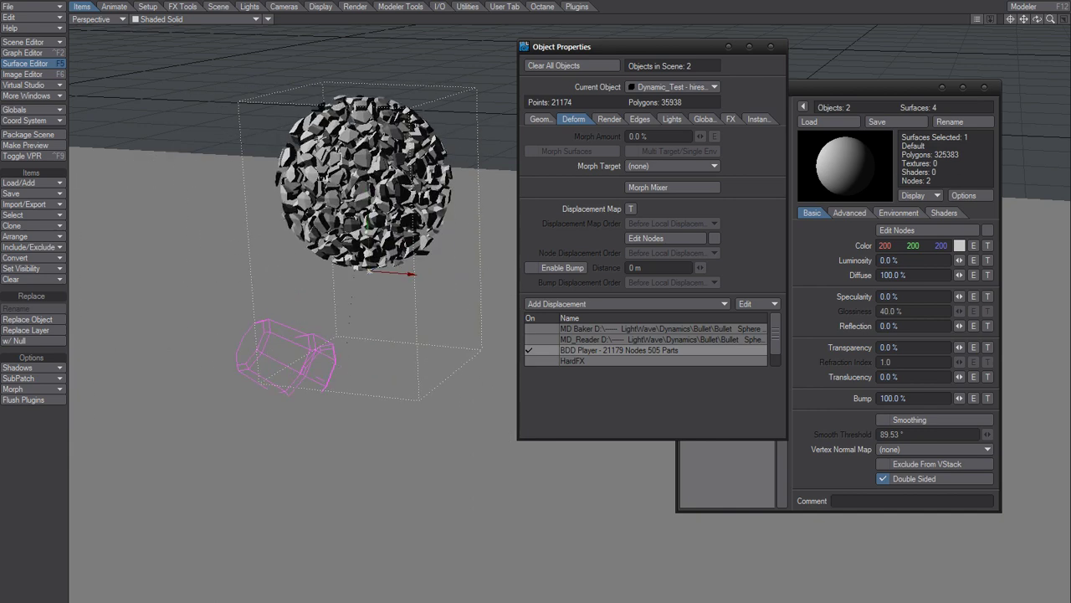
pyautogui.moveTo(631, 50); pyautogui.dragTo(615, 46)
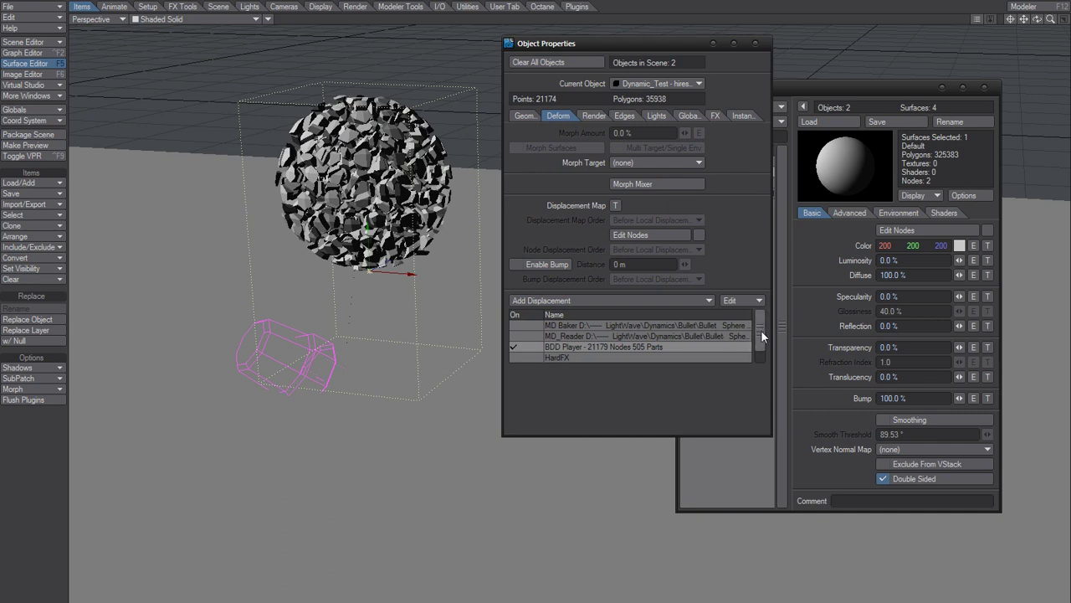
# Step: Turn off BDD Player and enable HardFX on the hires sphere
pyautogui.click(514, 346)
pyautogui.click(715, 116)
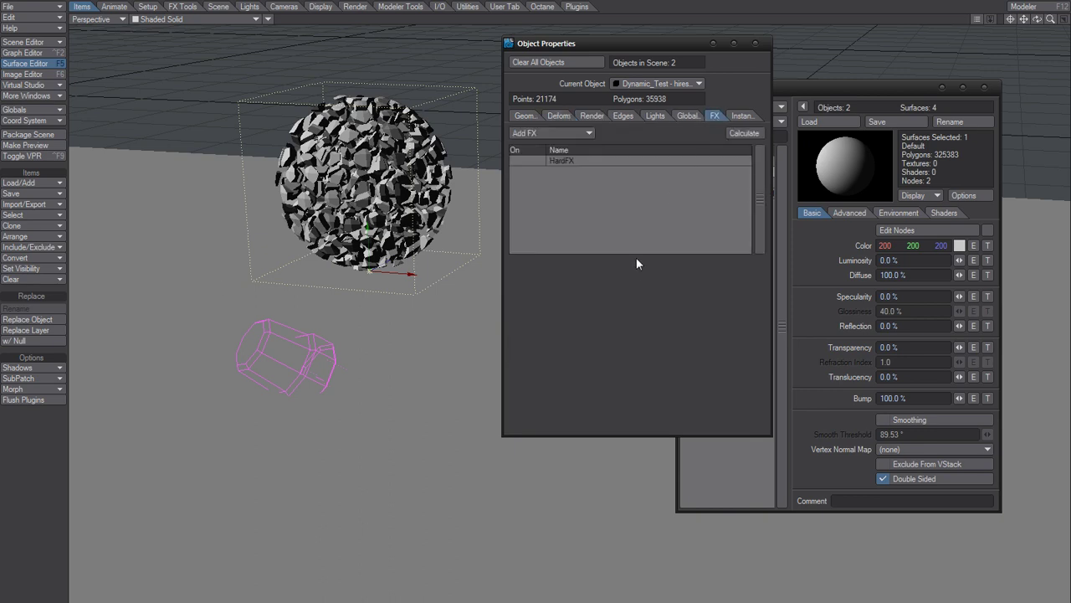
pyautogui.click(566, 160)
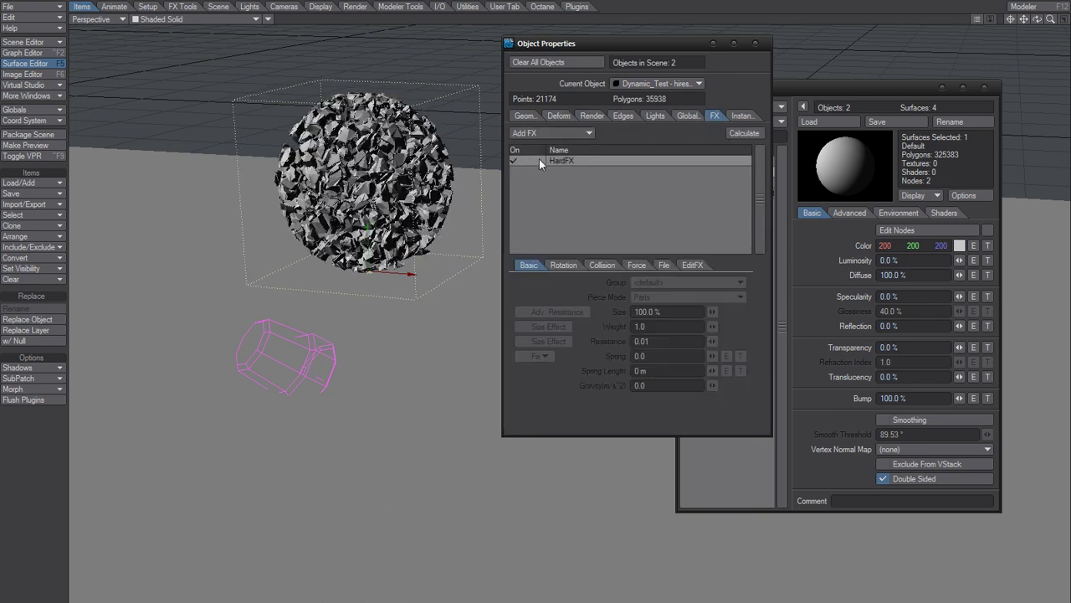
# Step: Try loading Dynamics_Test_Pieces DP.bdd as HardFX motion and dismiss the part-mismatch error
pyautogui.click(666, 264)
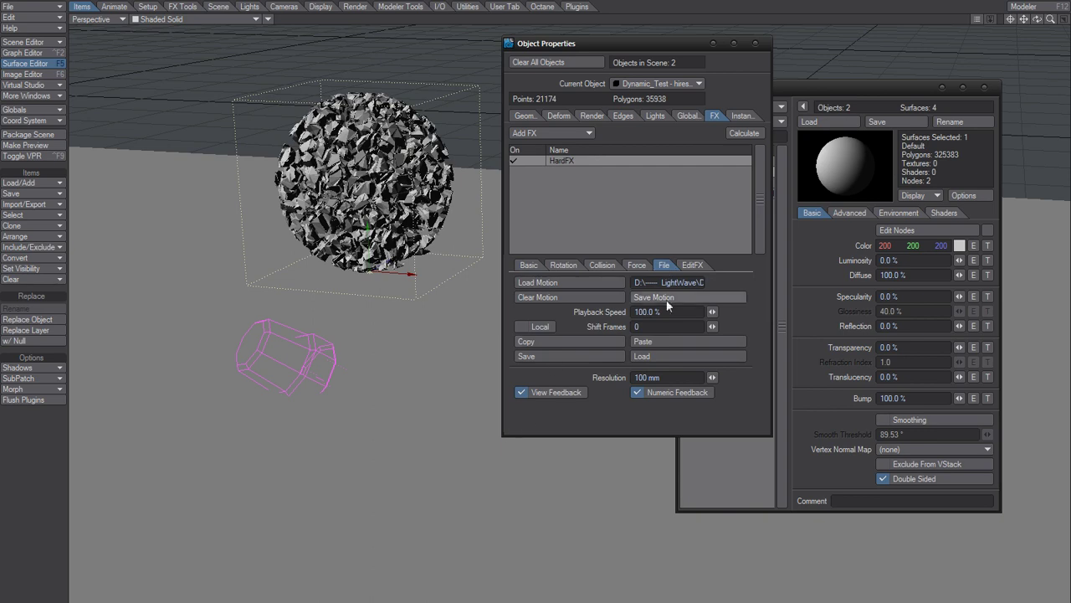
pyautogui.click(557, 282)
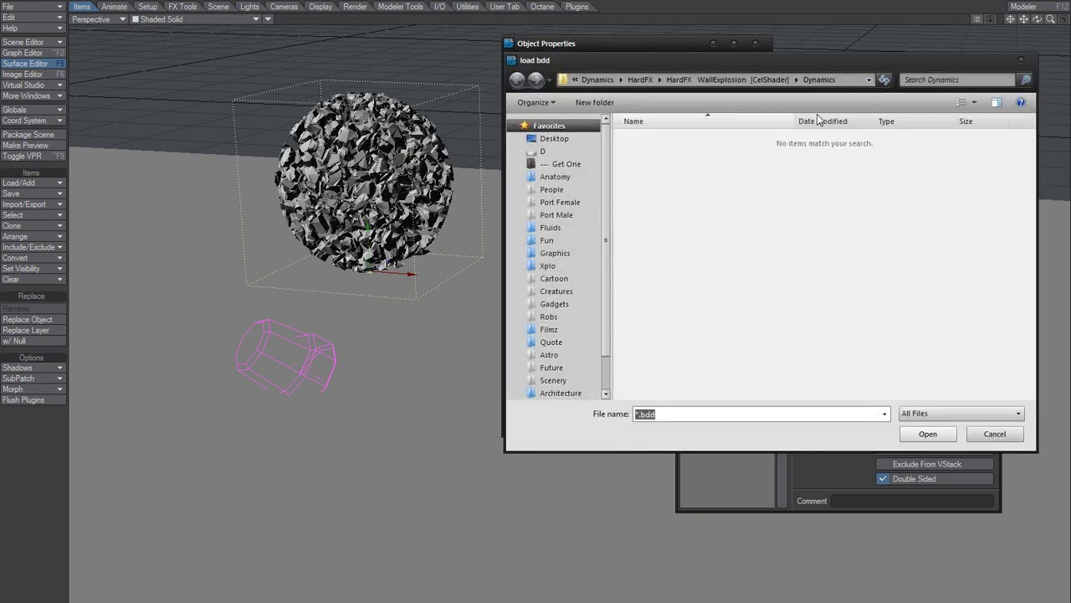
pyautogui.moveTo(736, 64); pyautogui.dragTo(513, 81)
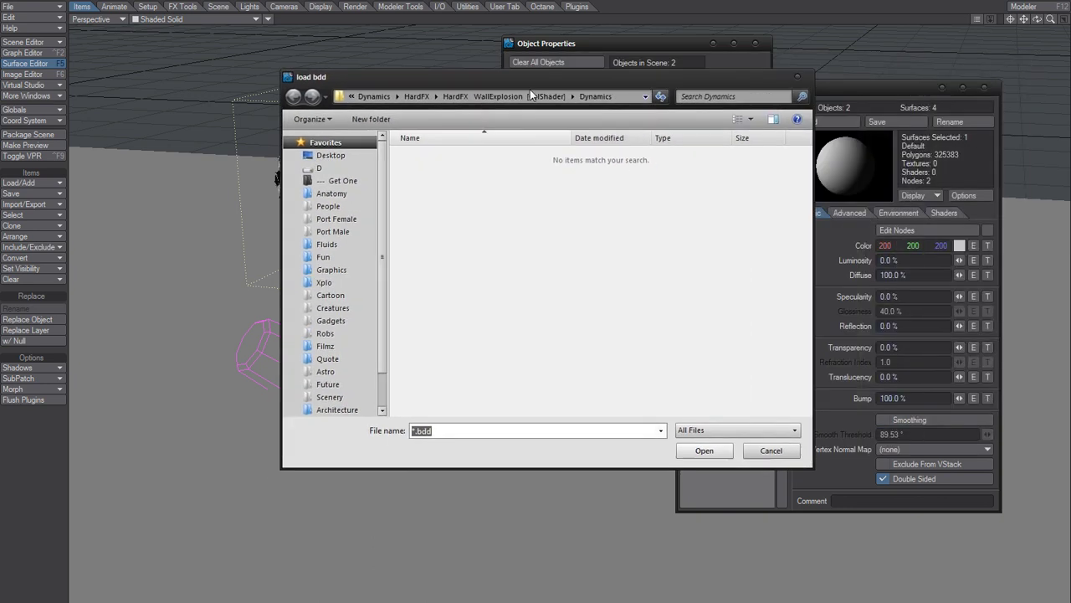
pyautogui.click(622, 99)
pyautogui.write('D:\\------ LightWave\\Dynamics\\Bullet\\Bullet_Sphere Shatter')
pyautogui.press('Return')
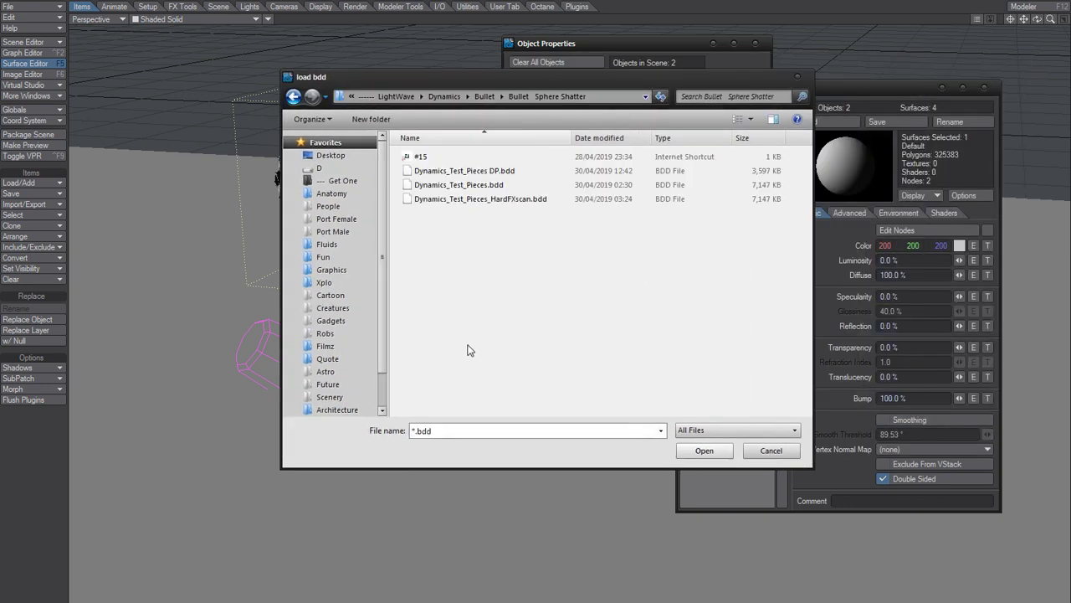
pyautogui.doubleClick(494, 172)
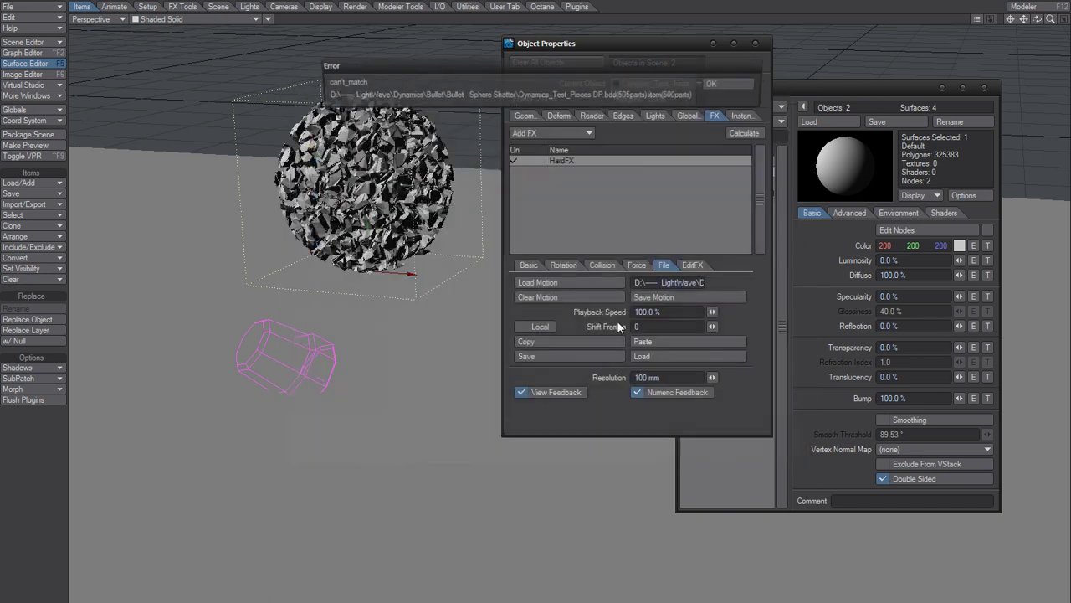
pyautogui.click(715, 83)
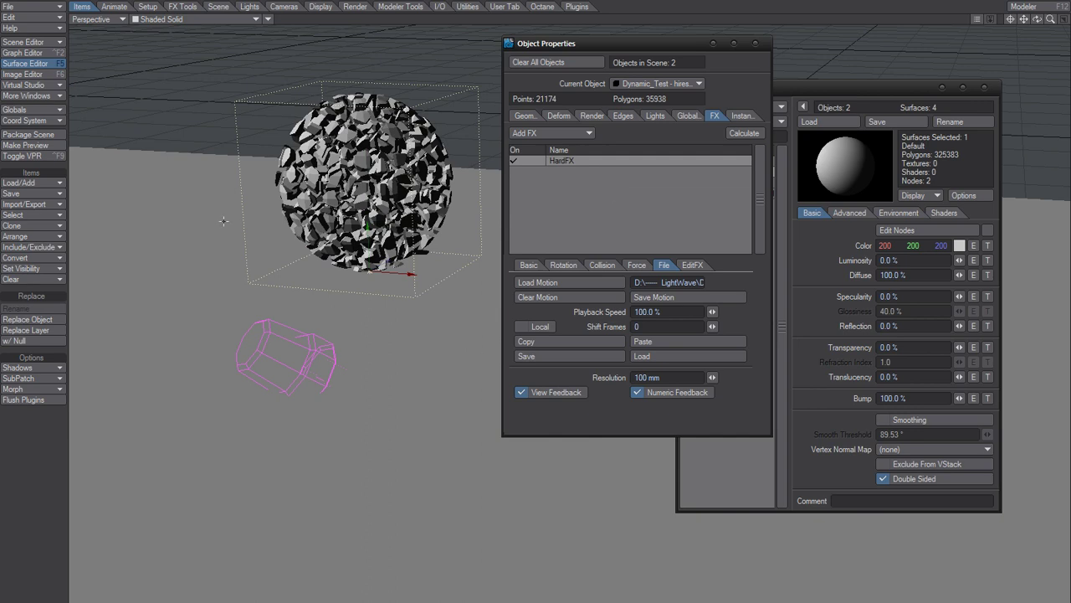
# Step: Replace the hires object with Dynamic_Test - lowres edit 0
pyautogui.click(49, 319)
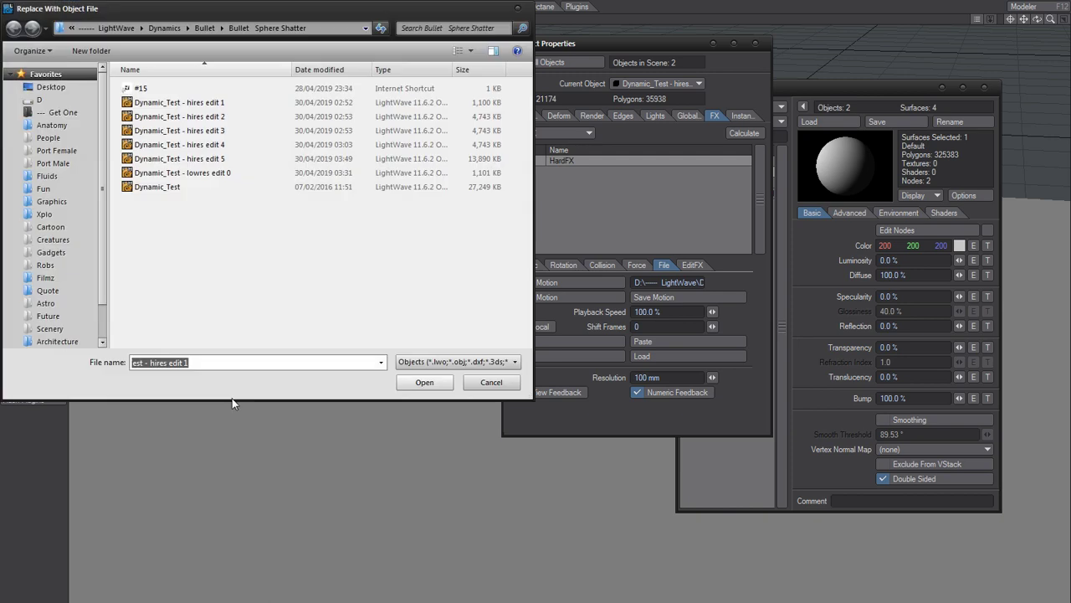
pyautogui.doubleClick(223, 173)
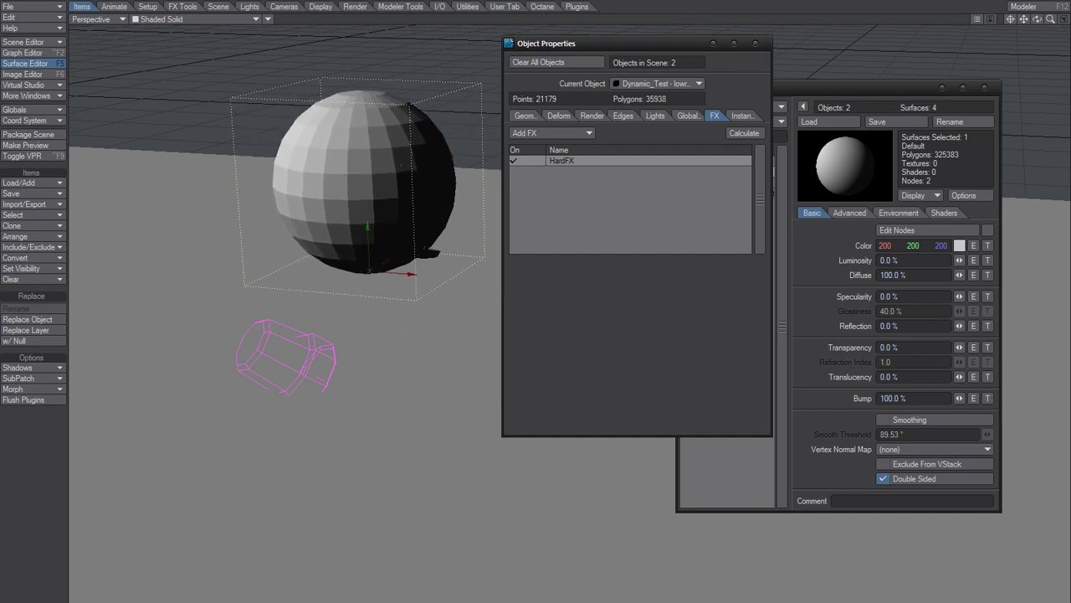
# Step: Disable HardFX, turn off Enable Dynamics in FX Tools, then re-enable HardFX on the low-res sphere
pyautogui.click(520, 160)
pyautogui.click(181, 7)
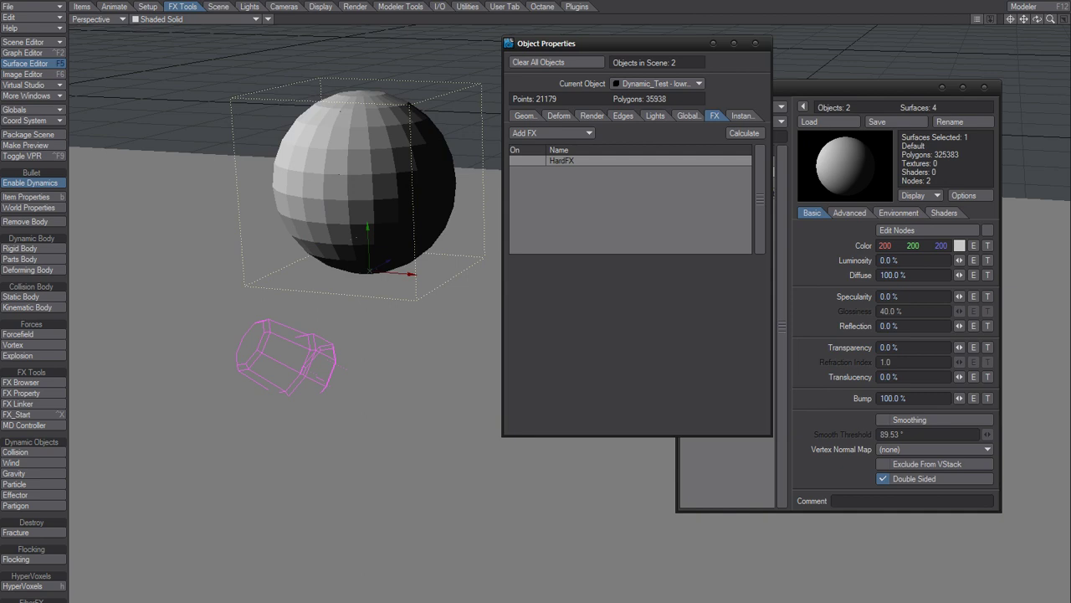
pyautogui.click(51, 183)
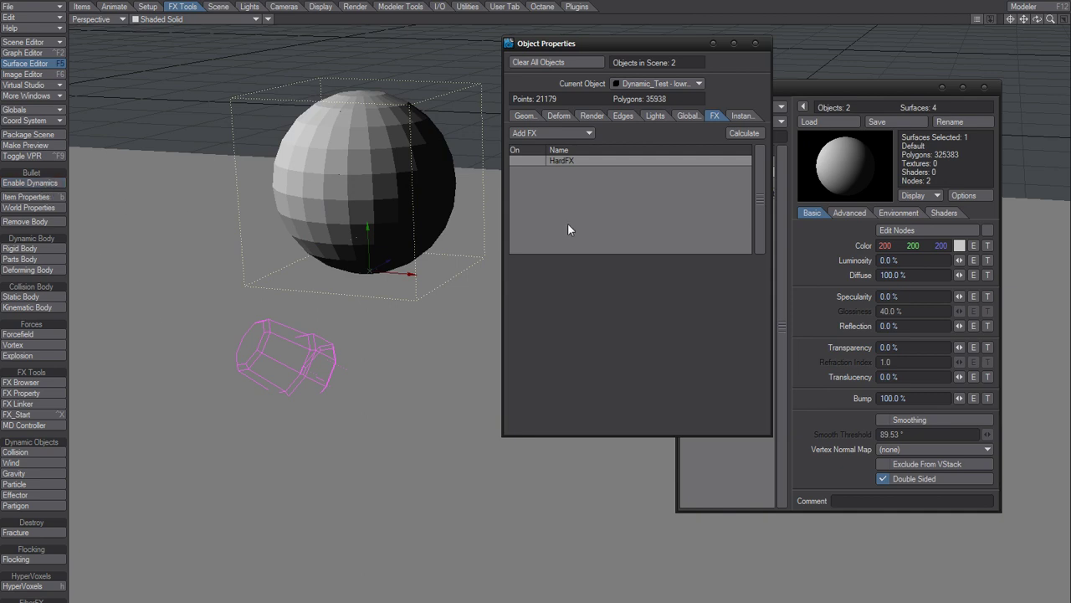
pyautogui.click(533, 162)
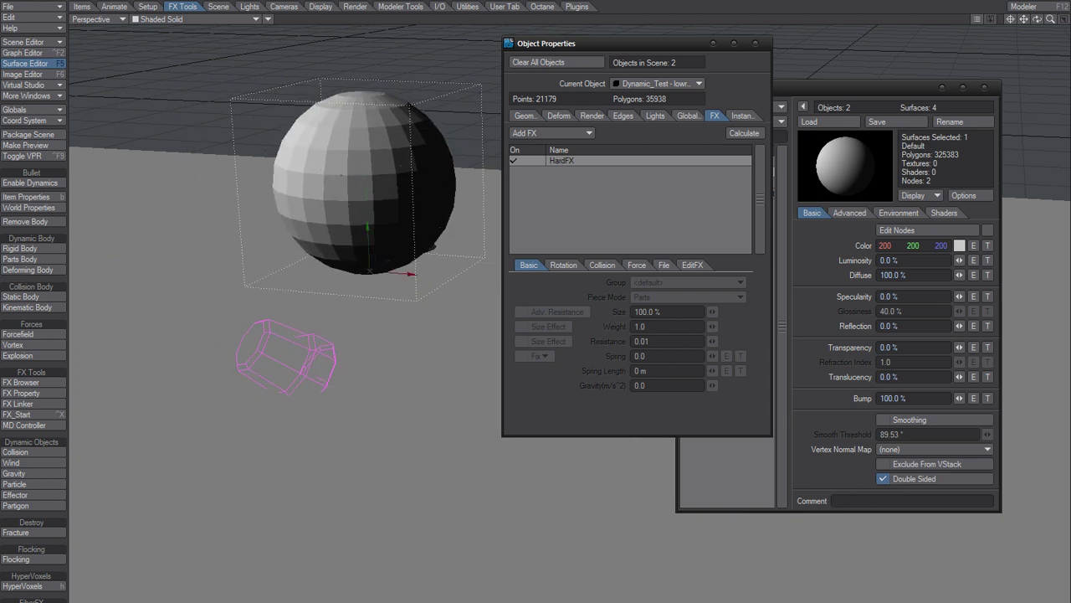
# Step: Uncheck HardFX in the sphere's FX list and enable Bullet dynamics for the scene
pyautogui.click(514, 162)
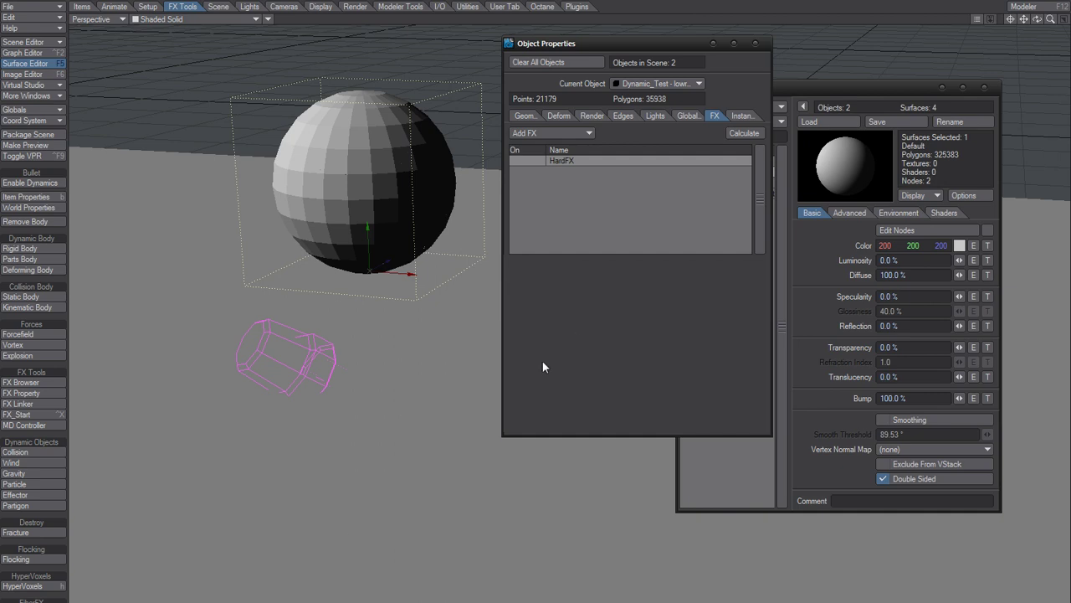
pyautogui.click(54, 183)
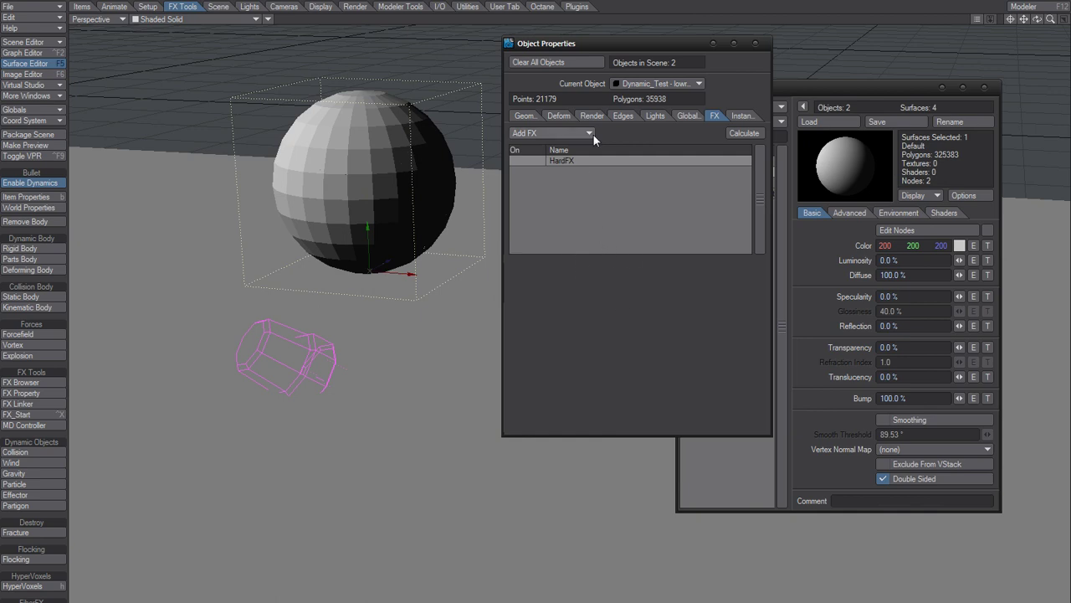
# Step: Turn HardFX back on for the low-res sphere so it shatters across the ground
pyautogui.moveTo(605, 41); pyautogui.dragTo(610, 44)
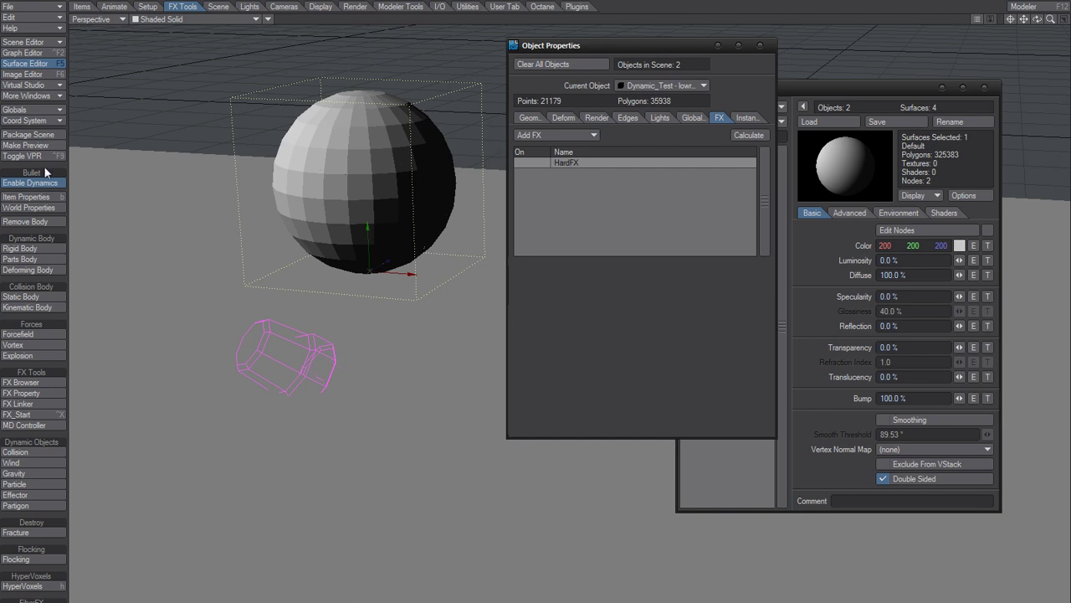
pyautogui.click(519, 163)
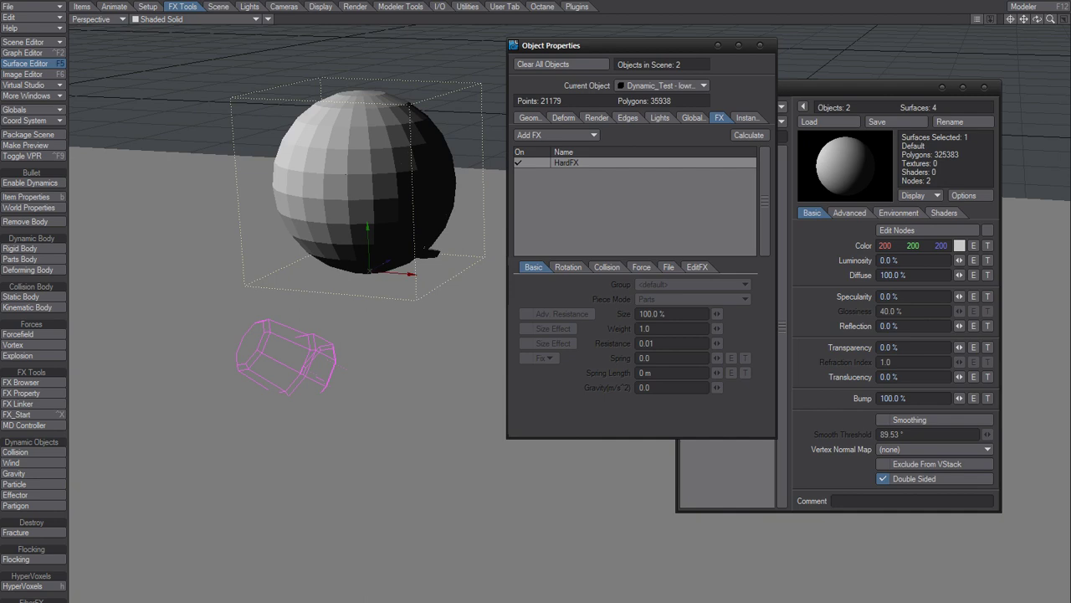
pyautogui.moveTo(606, 42); pyautogui.dragTo(607, 39)
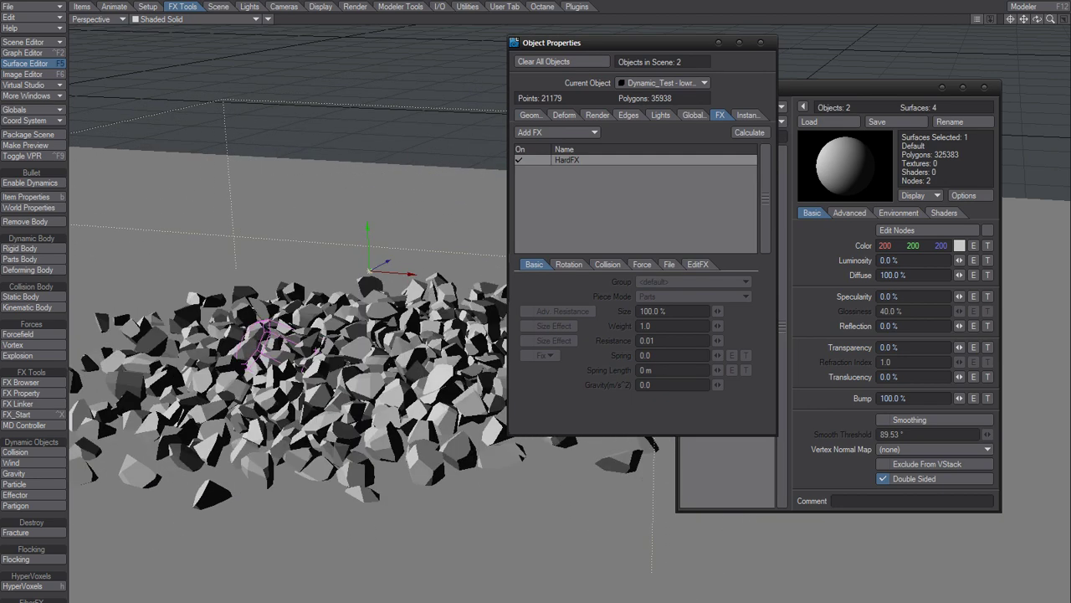
# Step: Switch the viewport to VPR rendering with an OpenGL wireframe overlay on the rock pieces
pyautogui.click(216, 19)
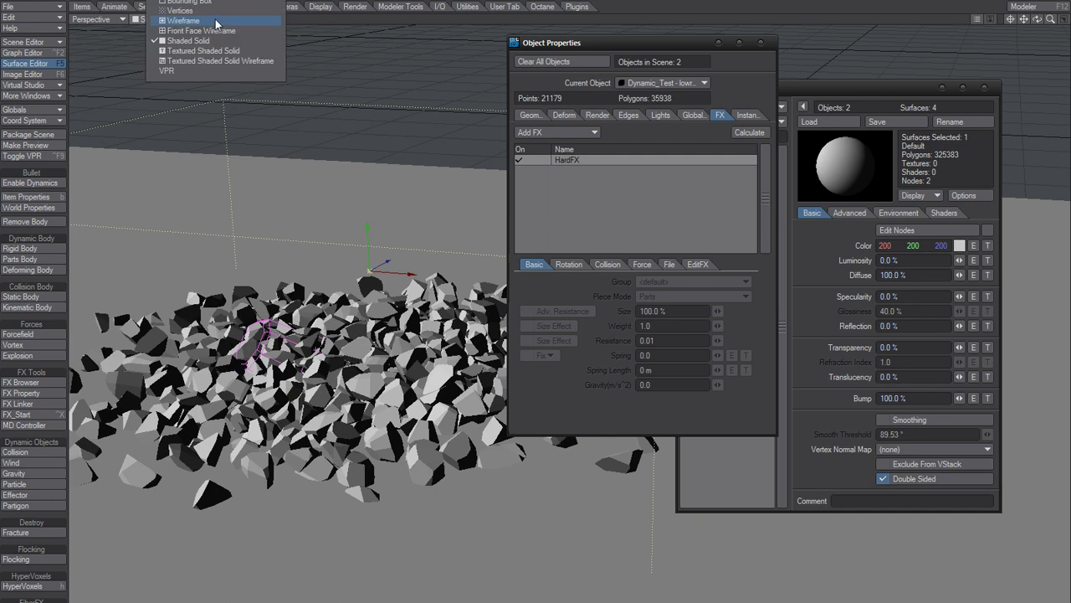
pyautogui.click(192, 69)
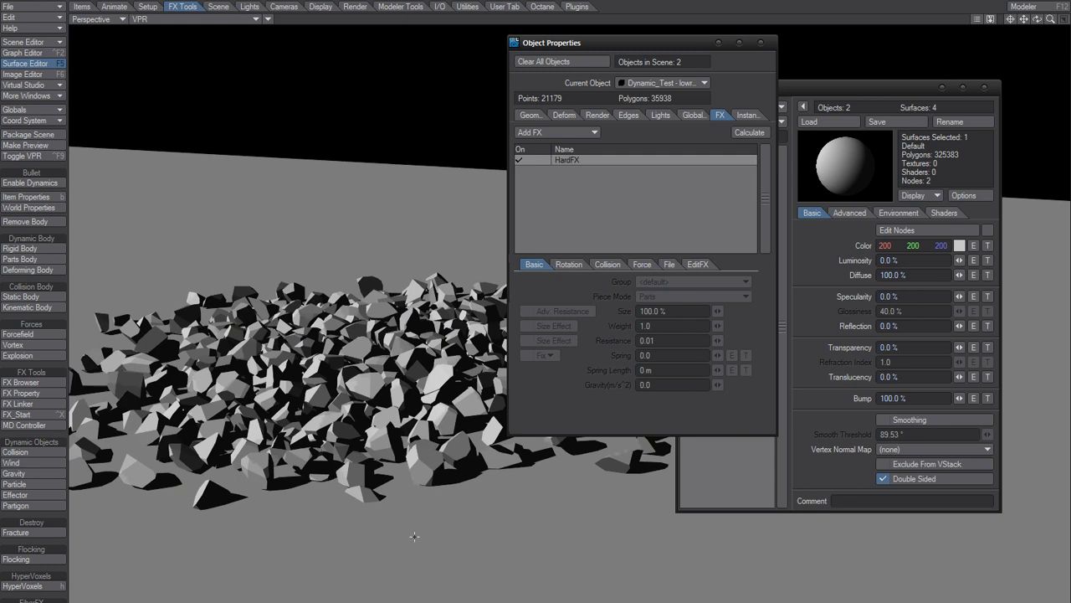
pyautogui.click(256, 19)
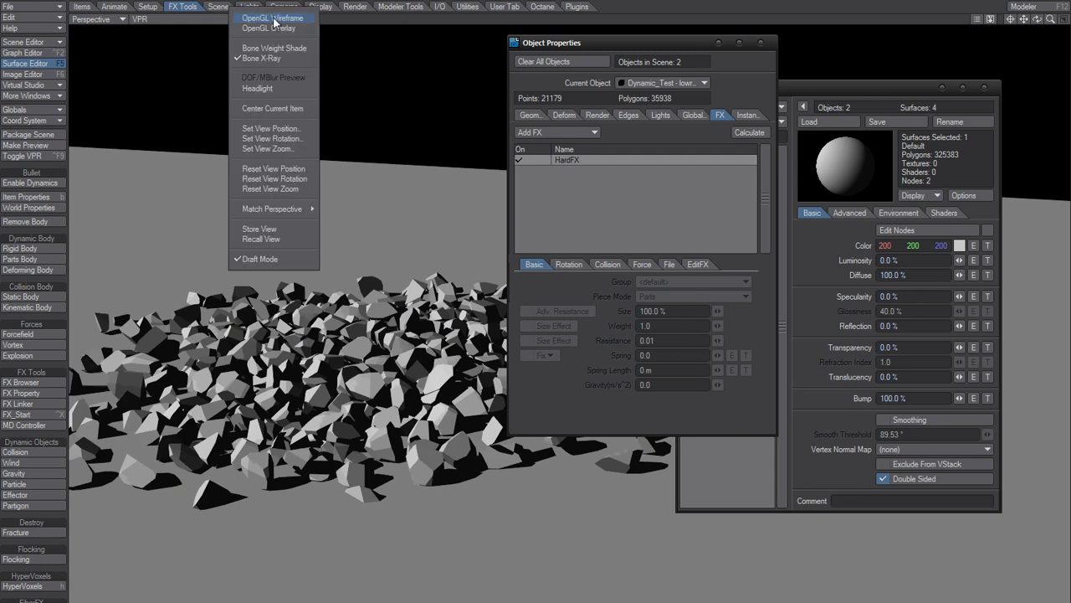
pyautogui.click(274, 19)
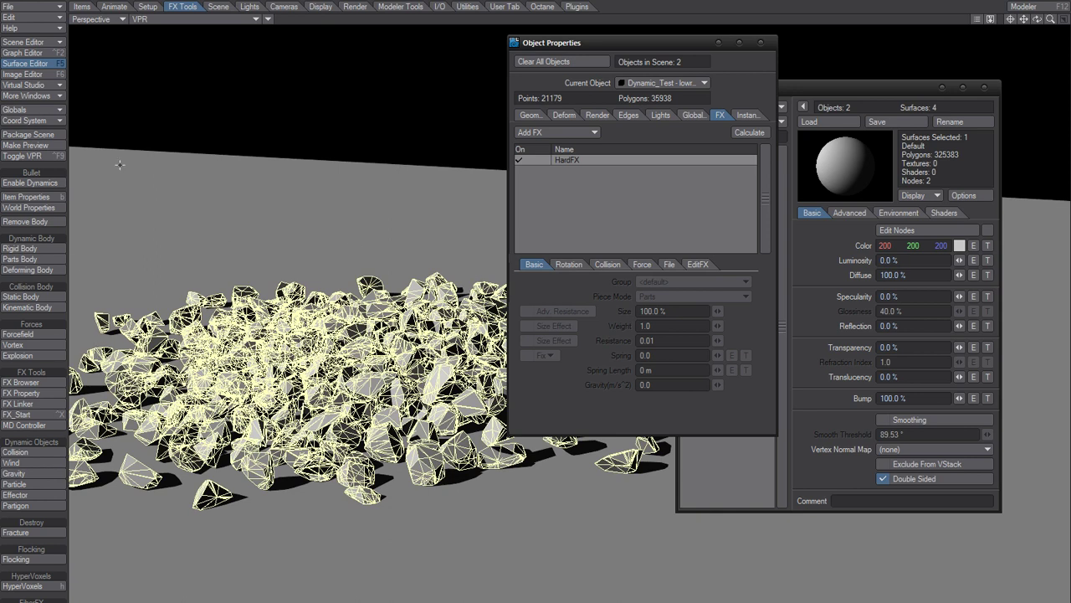
pyautogui.click(82, 7)
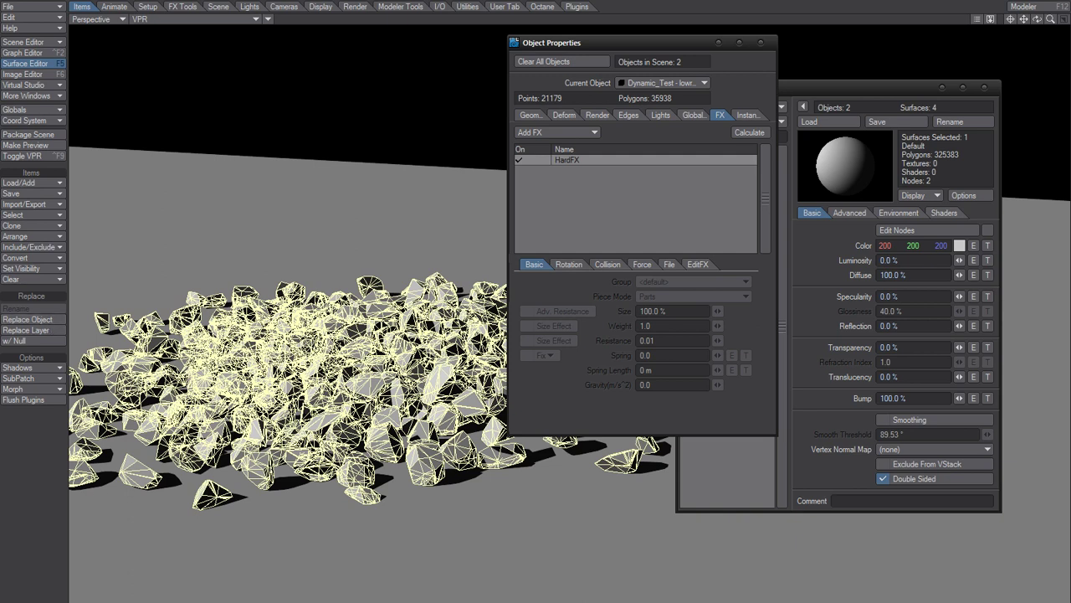
# Step: Replace the sphere with the high-res Dynamic_Test mesh of about 201,529 points
pyautogui.click(51, 321)
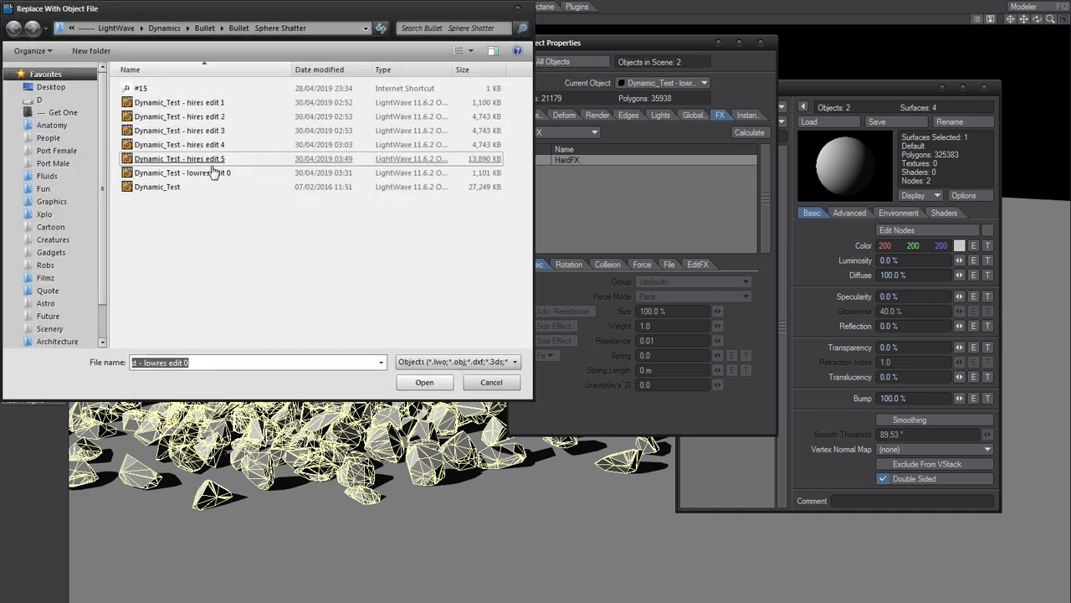
pyautogui.doubleClick(220, 159)
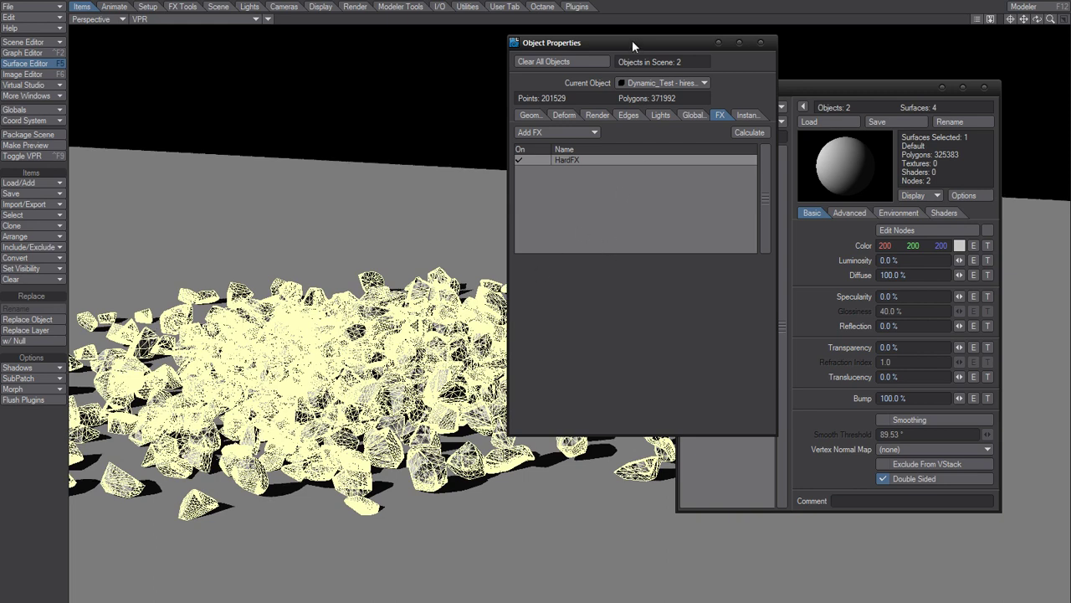
# Step: Move the Object Properties window aside to uncover the Items toolbar
pyautogui.moveTo(633, 41); pyautogui.dragTo(645, 53)
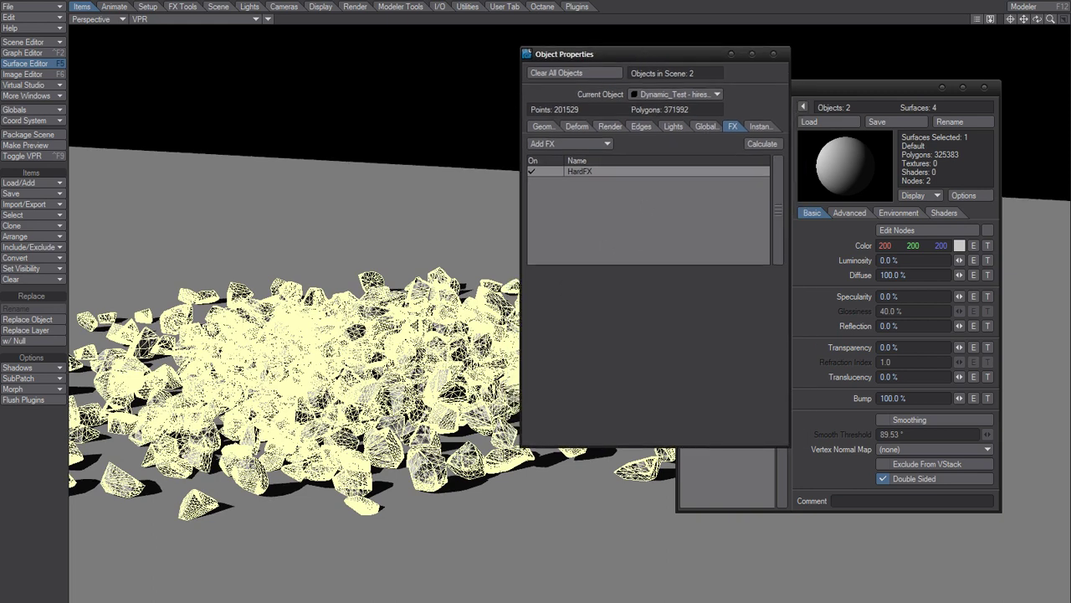
# Step: Swap back to Dynamic_Test - lowres edit 0 and show its Deform displacement stack
pyautogui.click(46, 319)
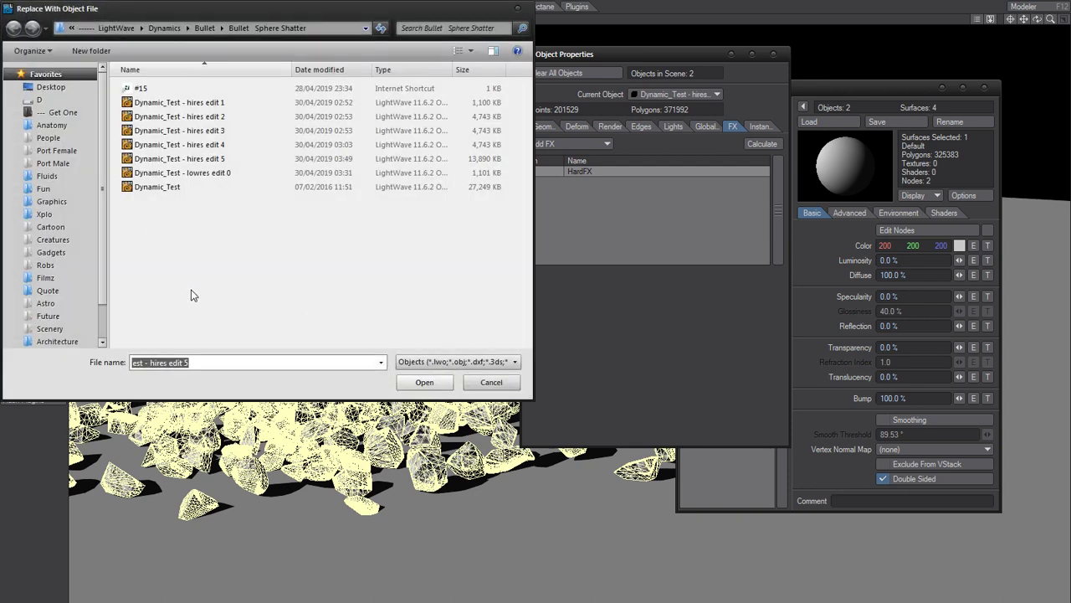
pyautogui.doubleClick(220, 173)
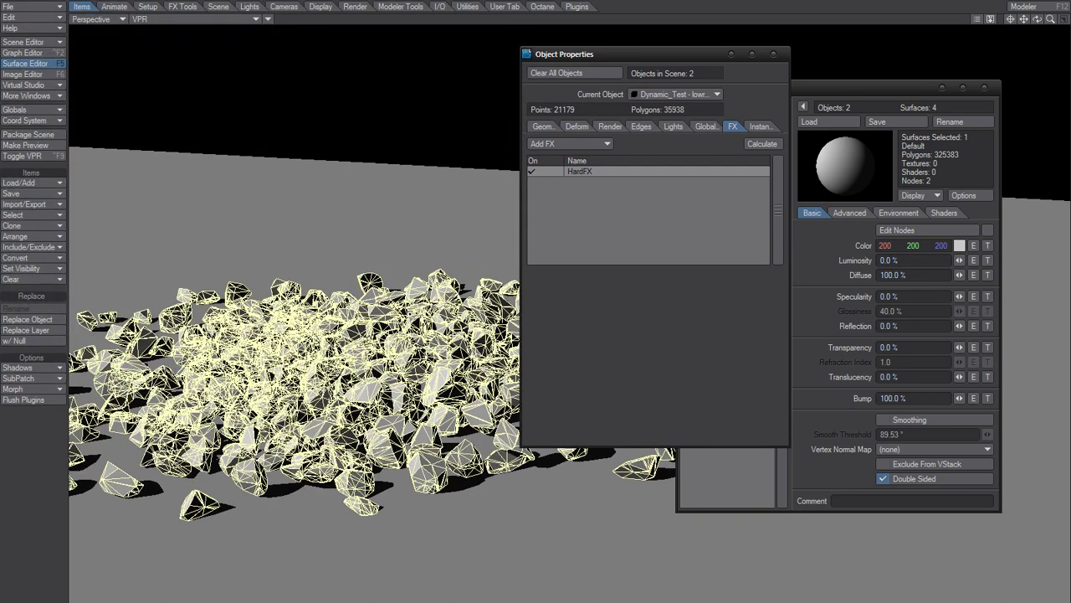
pyautogui.moveTo(638, 61); pyautogui.dragTo(597, 68)
pyautogui.click(184, 7)
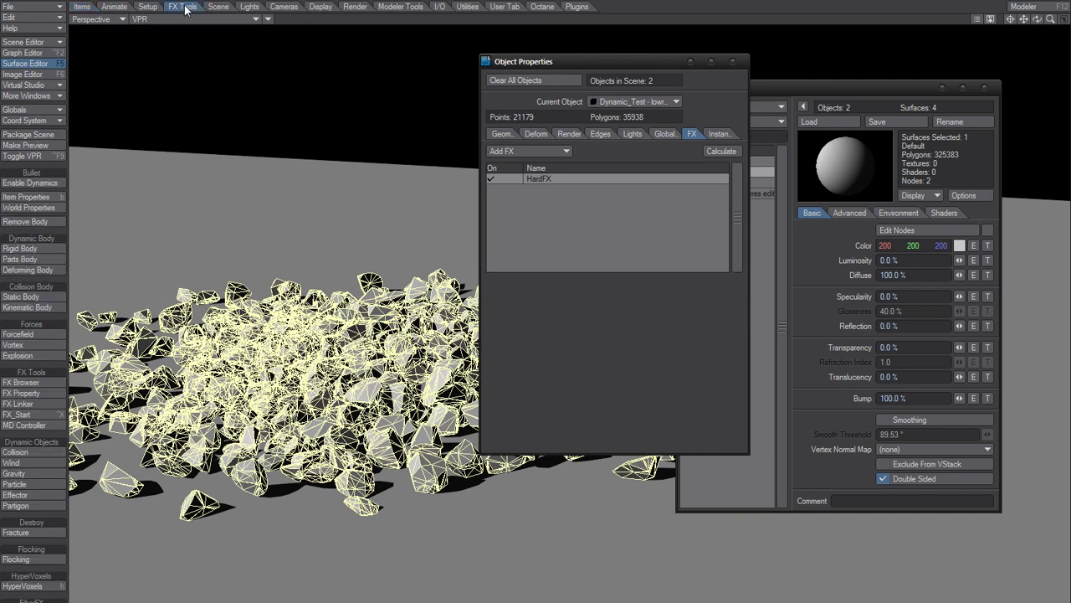
pyautogui.moveTo(563, 66); pyautogui.dragTo(513, 59)
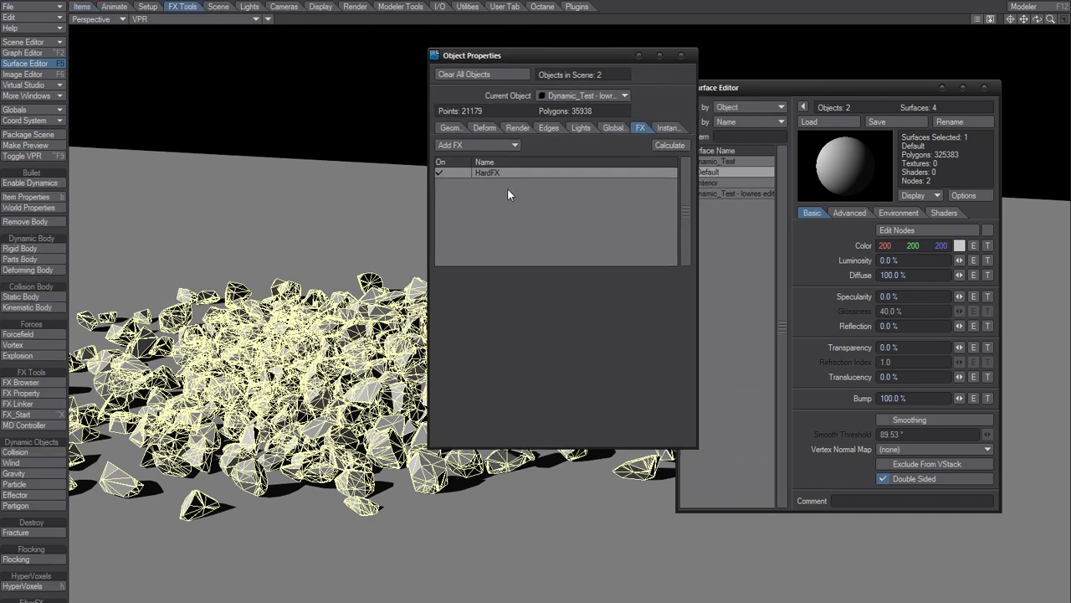
pyautogui.click(483, 127)
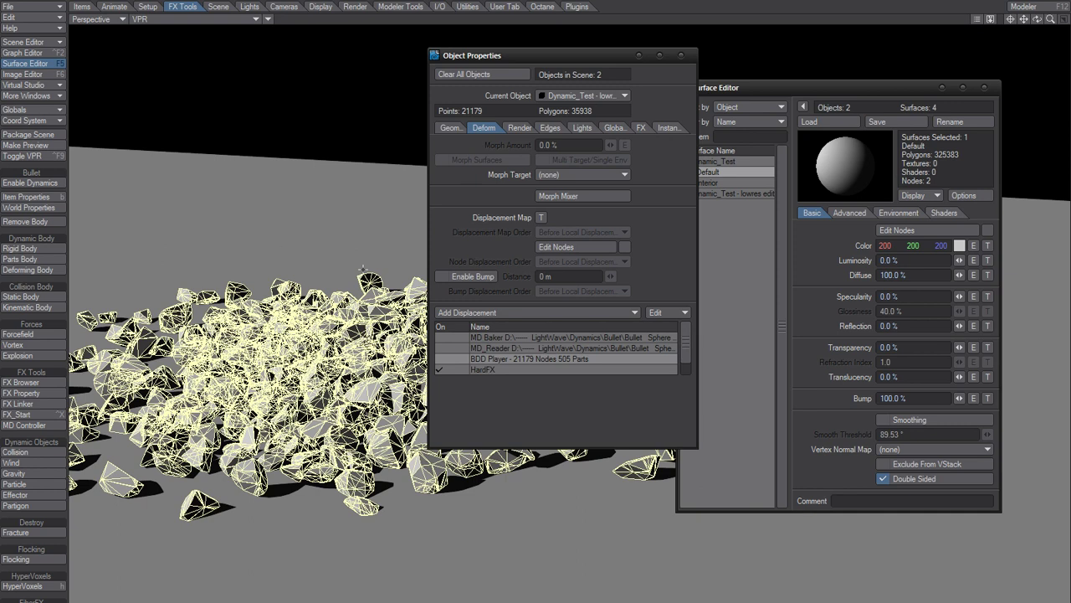
# Step: Open and close the Default surface's node editor, then close the Surface Editor
pyautogui.moveTo(687, 345); pyautogui.dragTo(681, 310)
pyautogui.press('F5')
pyautogui.press('F5')
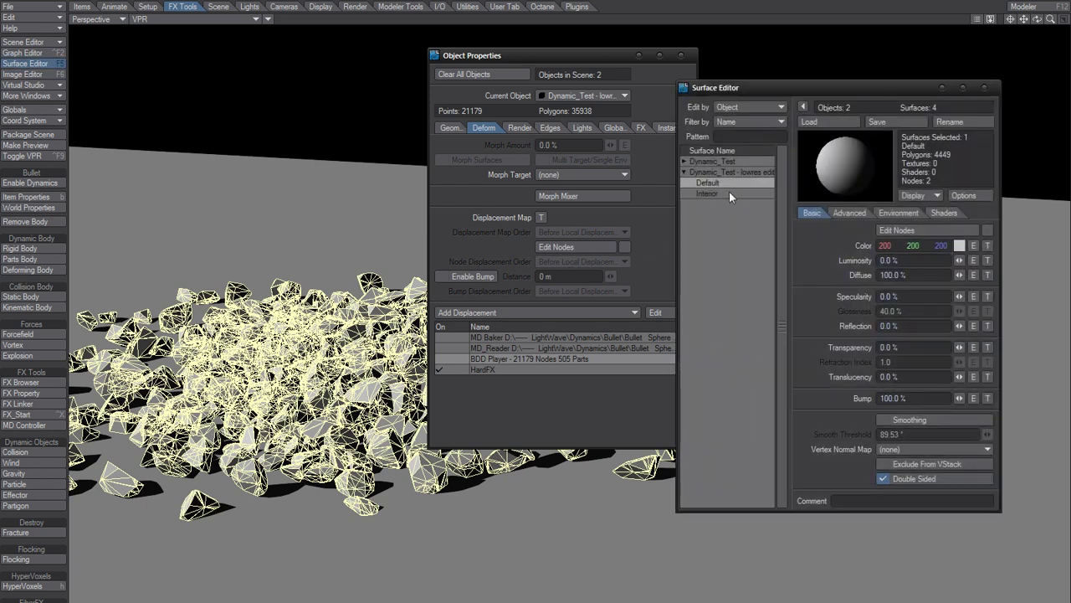
pyautogui.click(944, 230)
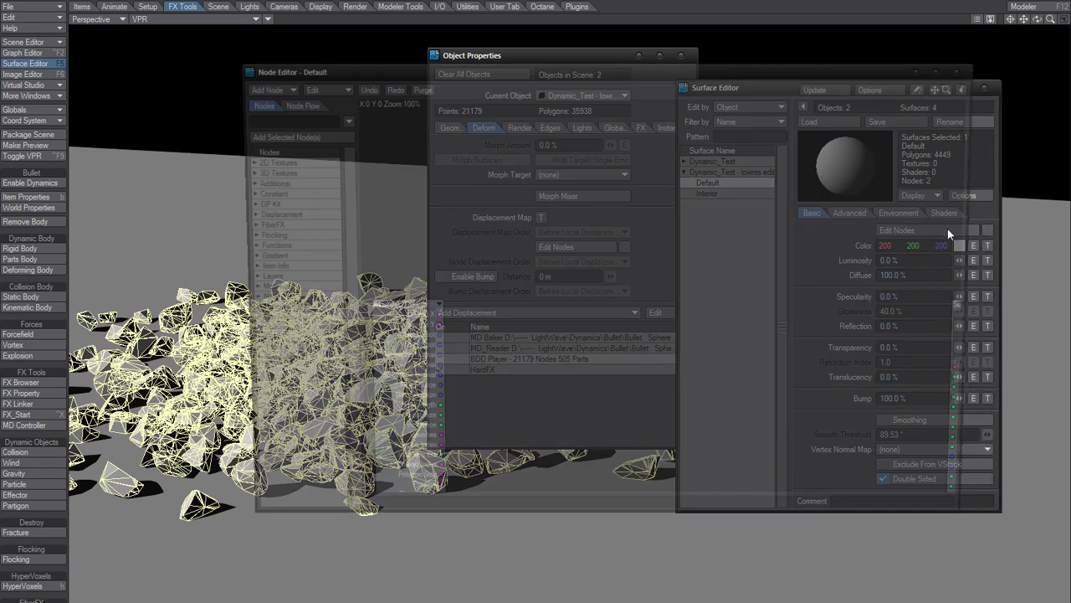
pyautogui.click(964, 70)
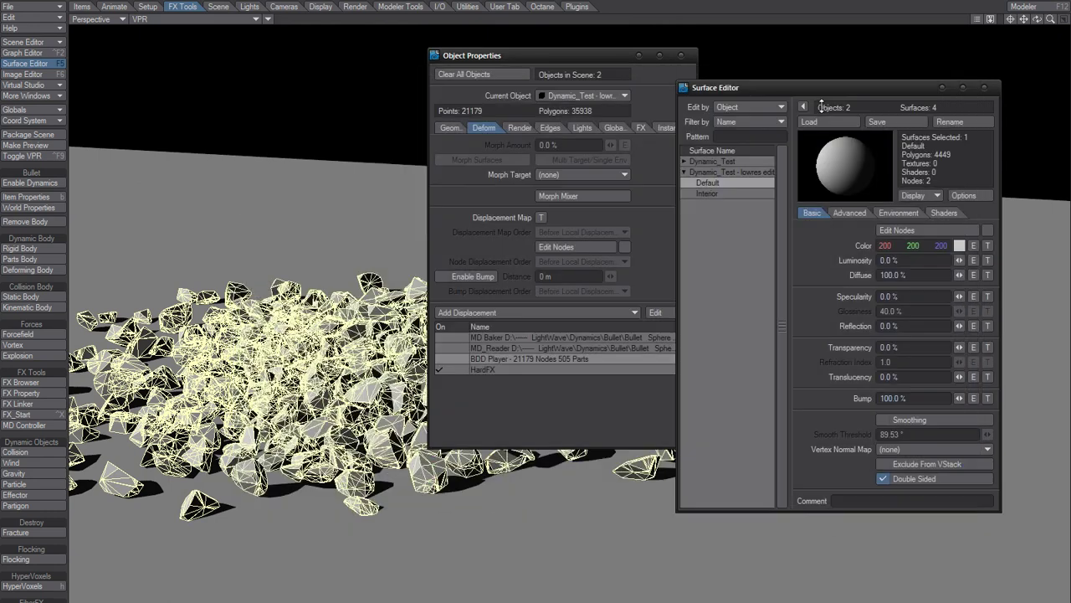
pyautogui.click(982, 87)
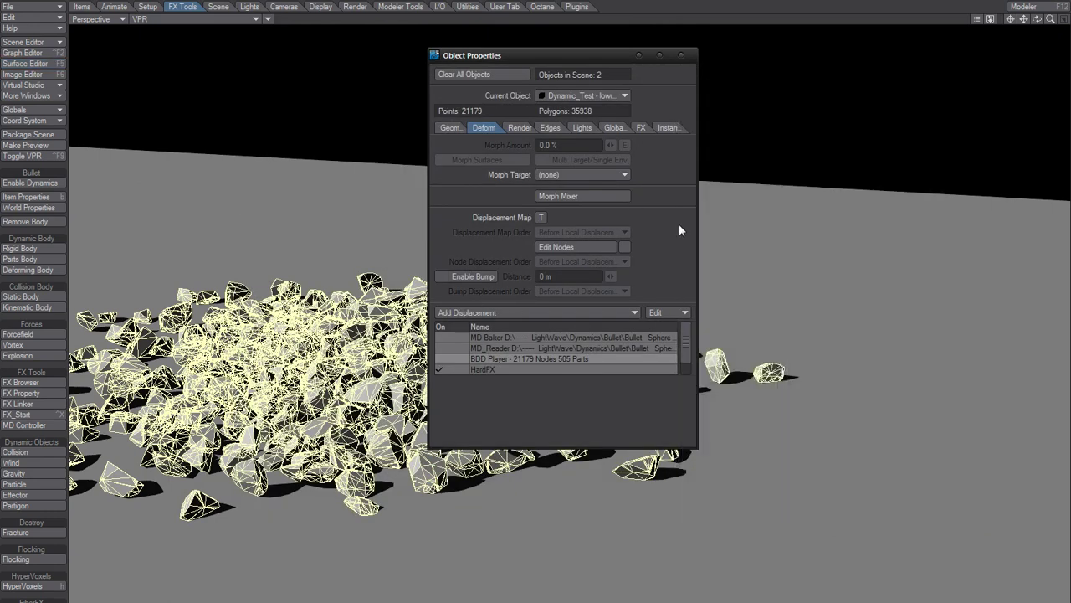
pyautogui.moveTo(687, 355); pyautogui.dragTo(687, 384)
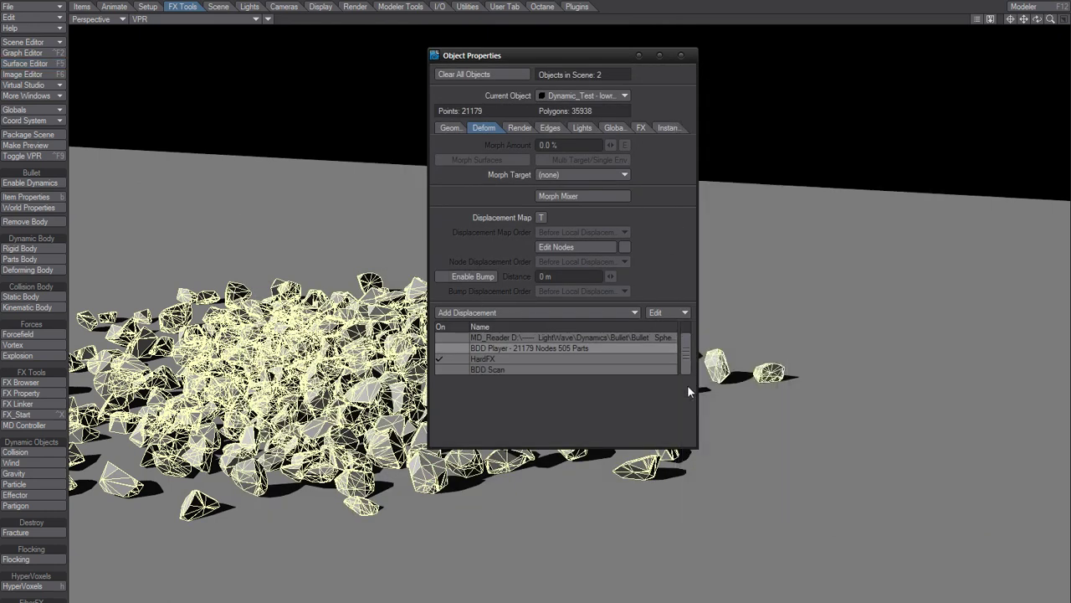
# Step: Add HardFX to the displacements and set Normal Displacement amplitude to 0.5 (500 mm)
pyautogui.click(496, 312)
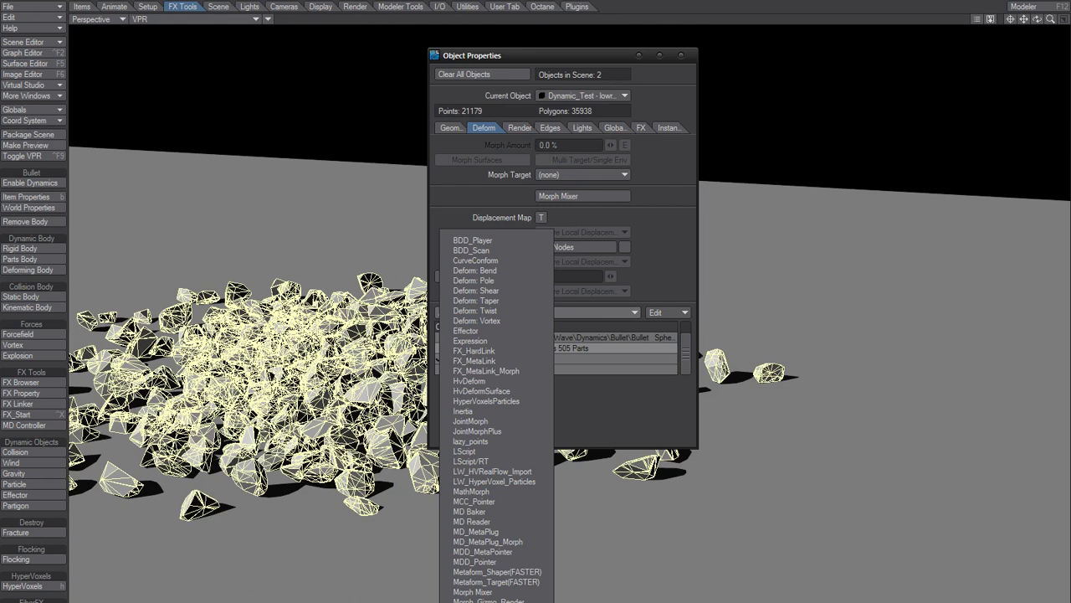
pyautogui.click(473, 351)
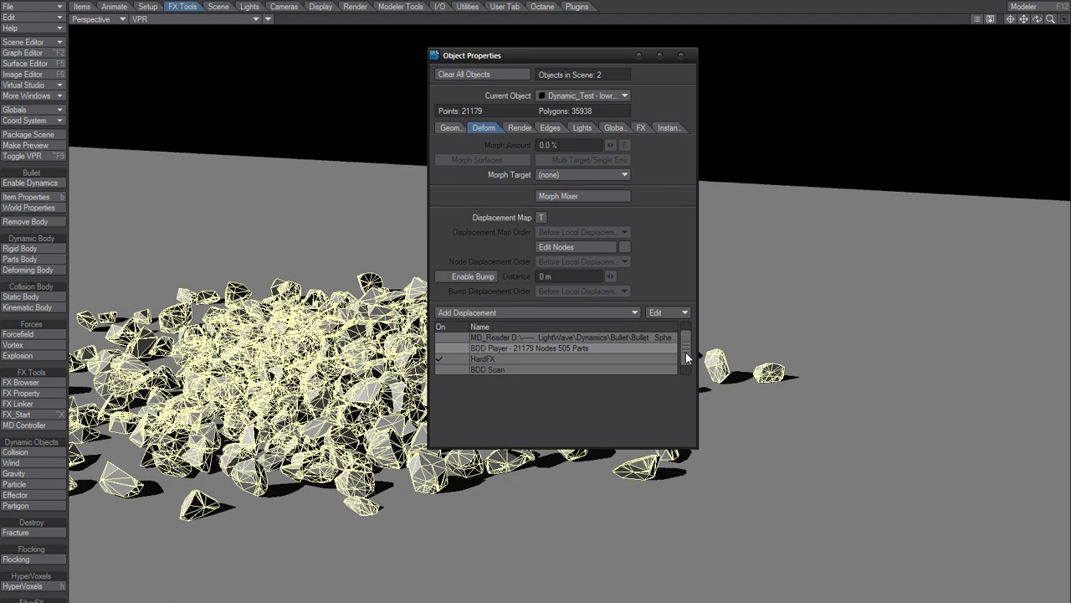
pyautogui.moveTo(692, 345); pyautogui.dragTo(686, 363)
pyautogui.click(505, 369)
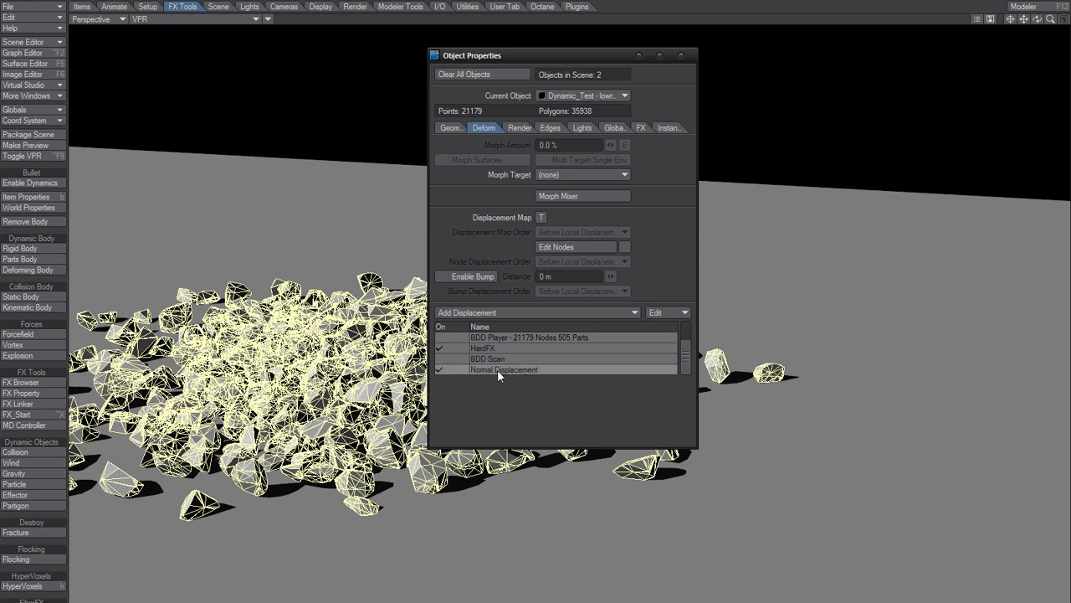
pyautogui.doubleClick(497, 370)
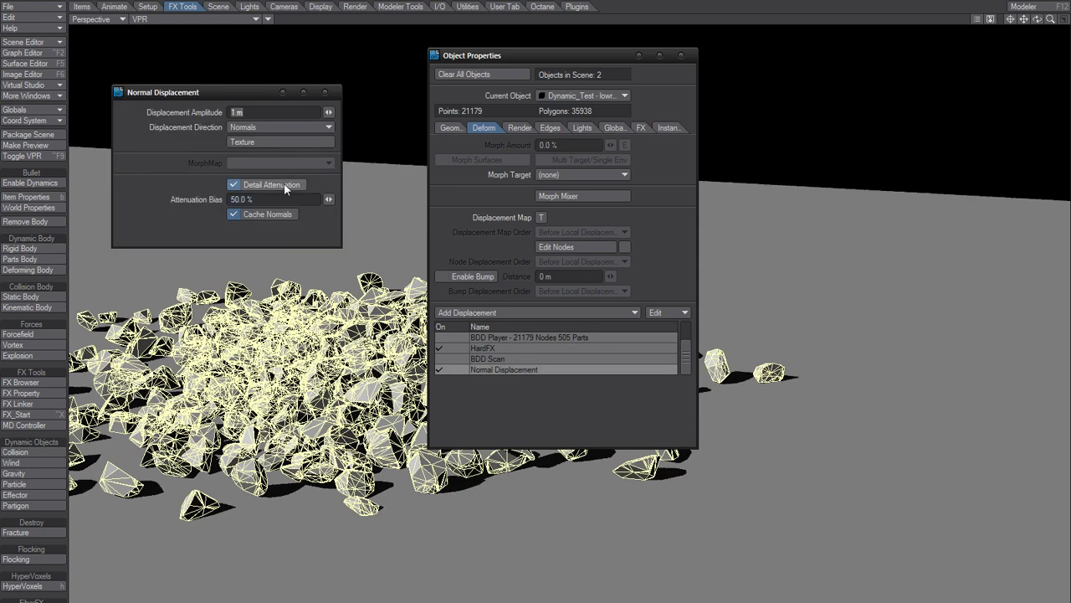
pyautogui.write('0.5')
pyautogui.press('Tab')
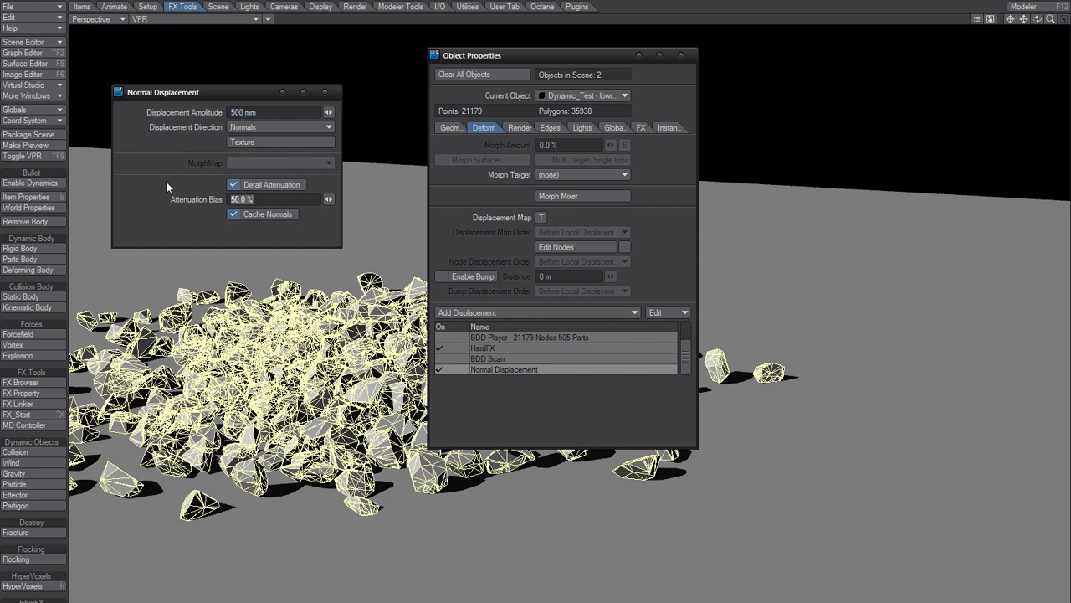
pyautogui.press('Return')
# Step: Drive the Normal Displacement with a Turbulence procedural texture scaled 200mm on X, Y and Z
pyautogui.click(256, 142)
pyautogui.moveTo(790, 91); pyautogui.dragTo(549, 68)
pyautogui.click(669, 88)
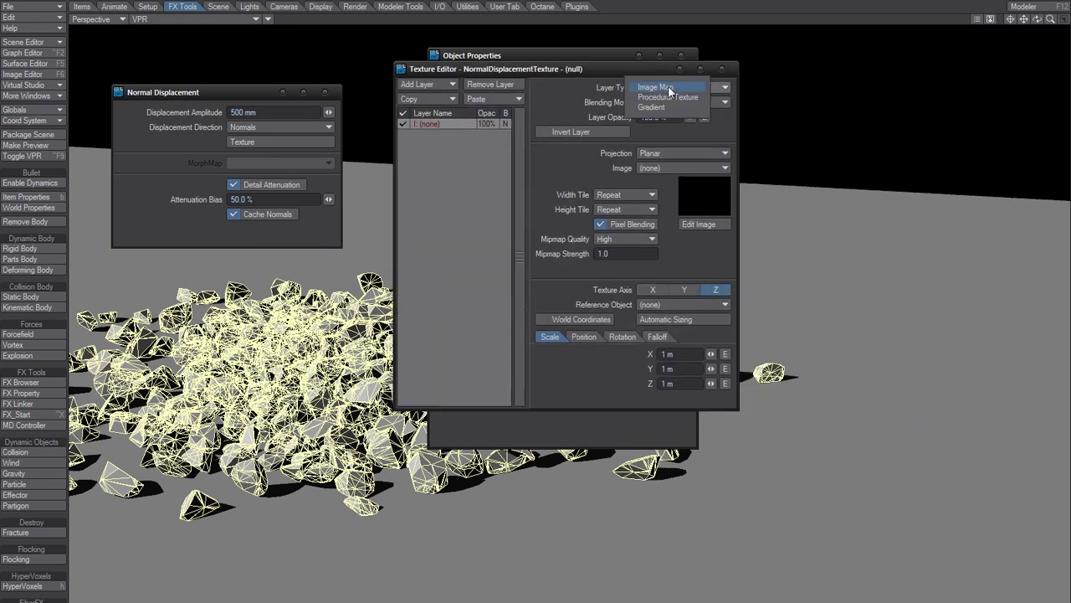
pyautogui.click(669, 95)
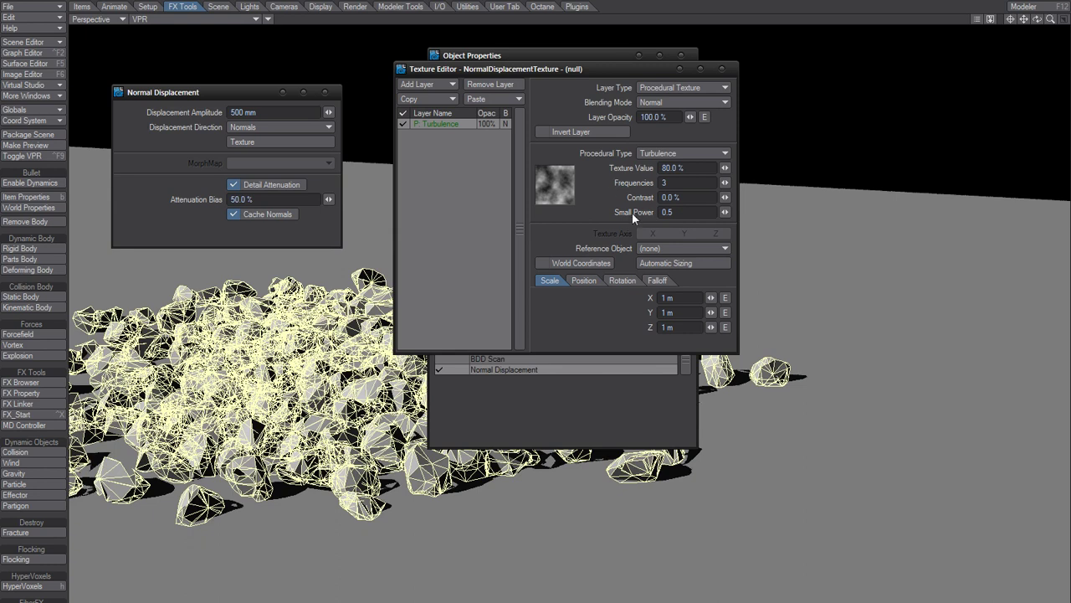
pyautogui.click(675, 298)
pyautogui.write('200mm')
pyautogui.press('Return')
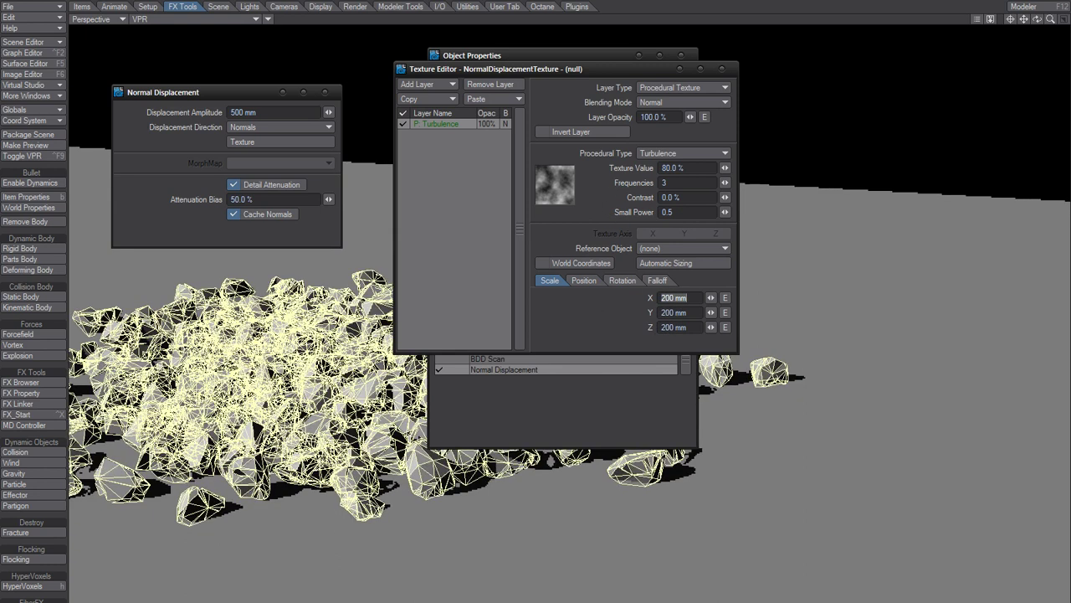
pyautogui.click(560, 330)
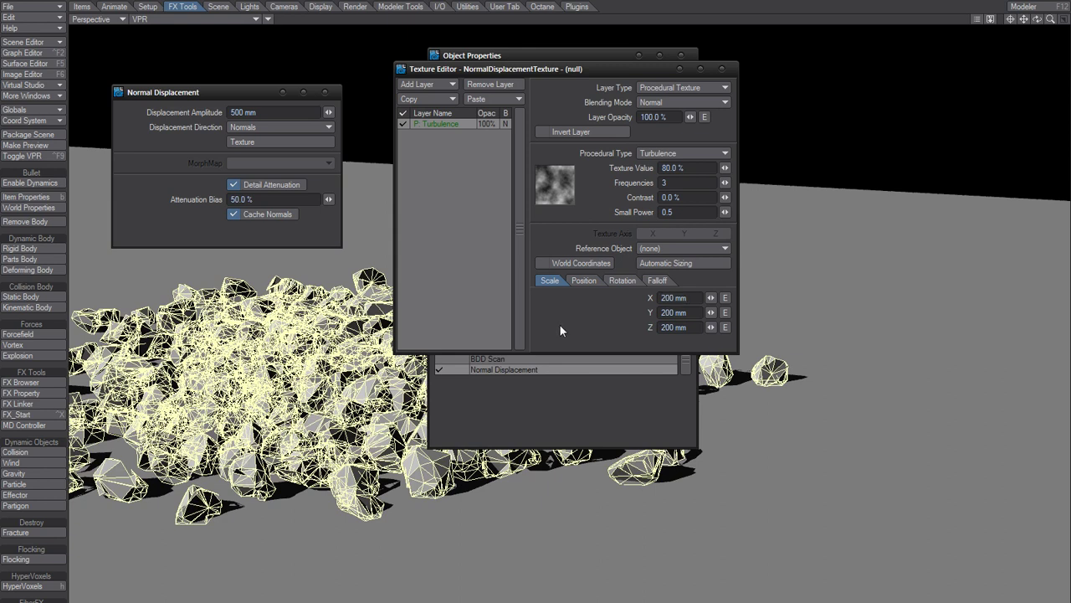
pyautogui.click(722, 68)
# Step: Try a 5 m displacement amplitude, revert it to 500mm, and close the Normal Displacement panel
pyautogui.click(251, 112)
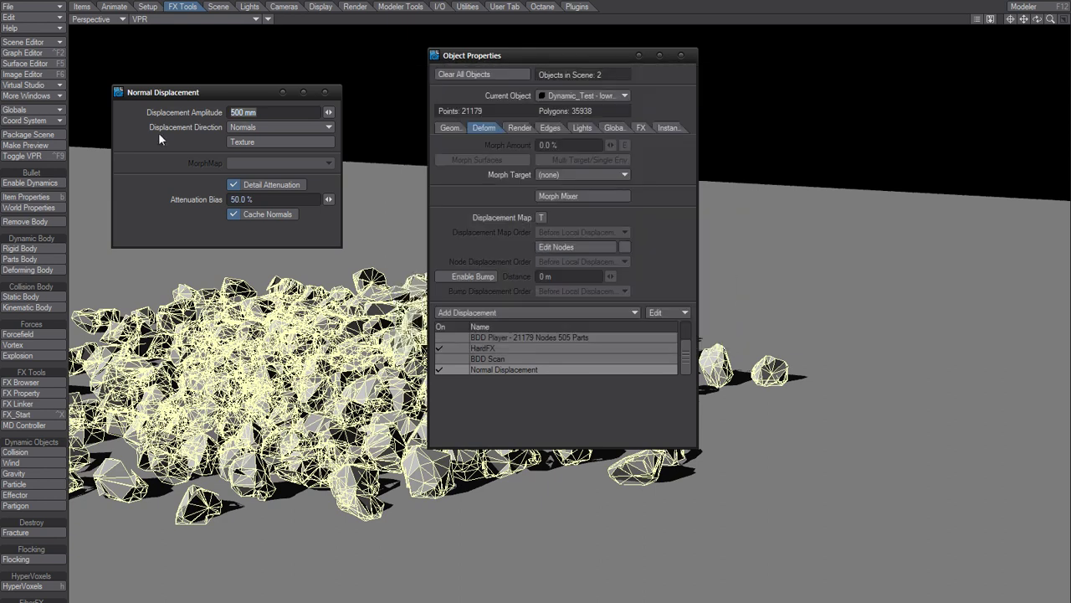
pyautogui.write('5 m')
pyautogui.press('Tab')
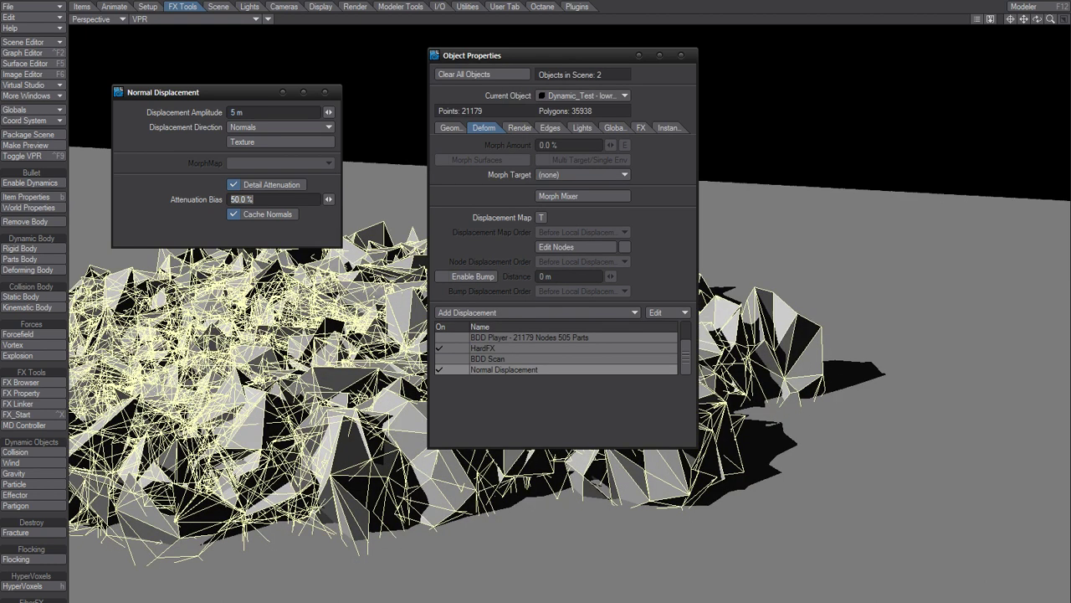
pyautogui.click(235, 112)
pyautogui.press('BackSpace')
pyautogui.press('BackSpace')
pyautogui.press('BackSpace')
pyautogui.write('500mm')
pyautogui.press('Tab')
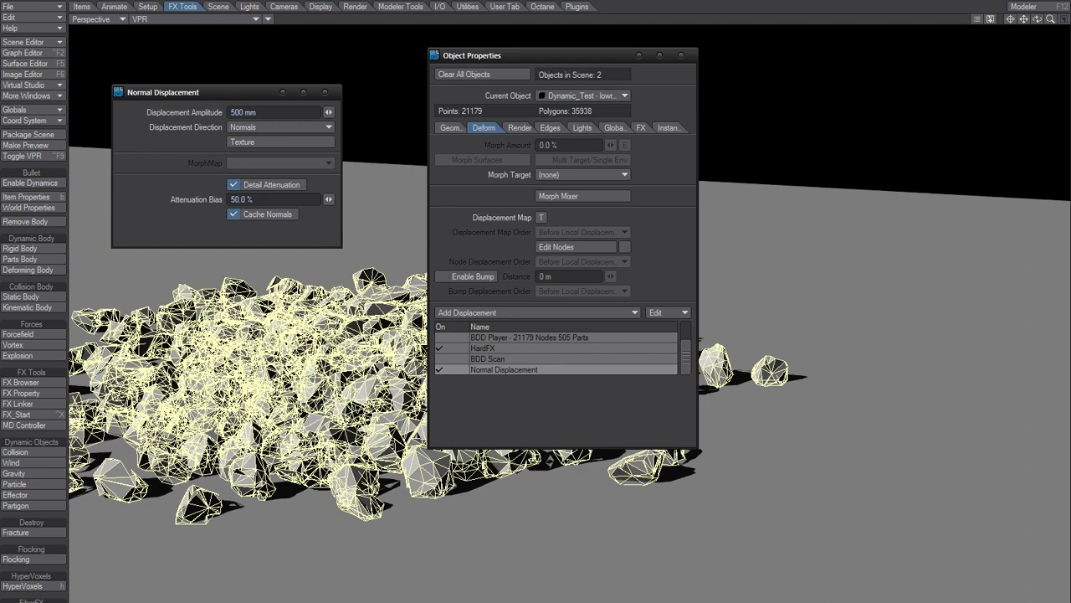
pyautogui.click(325, 92)
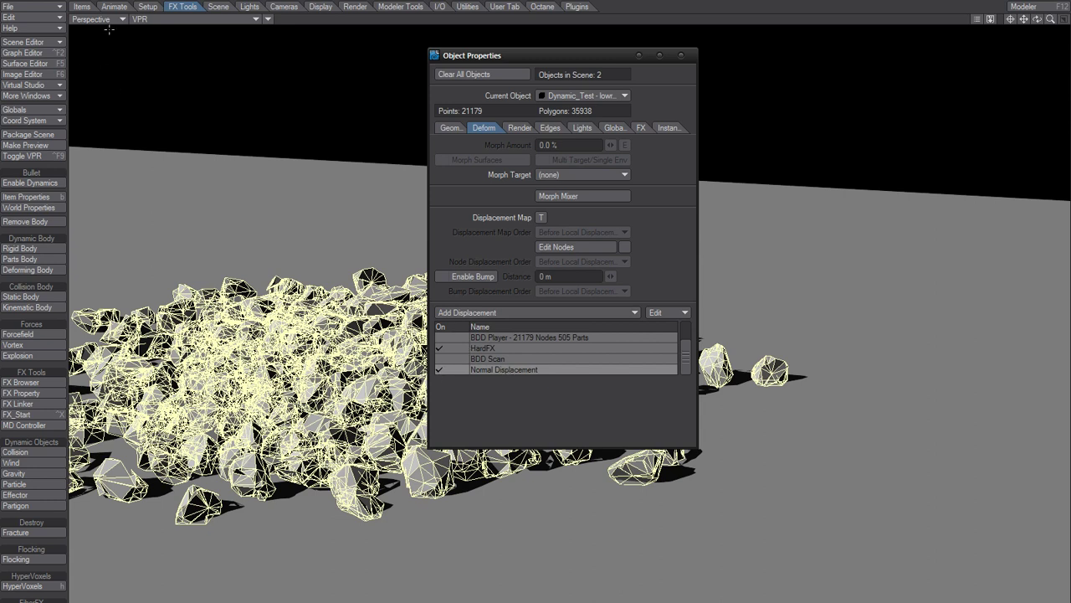
# Step: From the Items tab, start Replace Object and pick Dynamic_Test - hires edit 5 in the file chooser
pyautogui.click(82, 9)
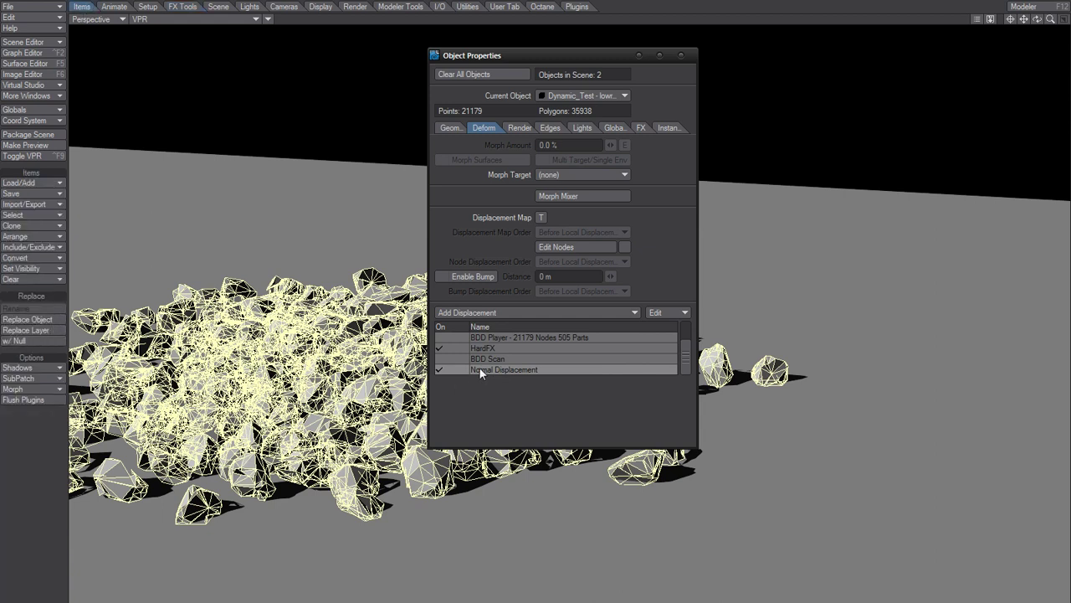
pyautogui.click(46, 319)
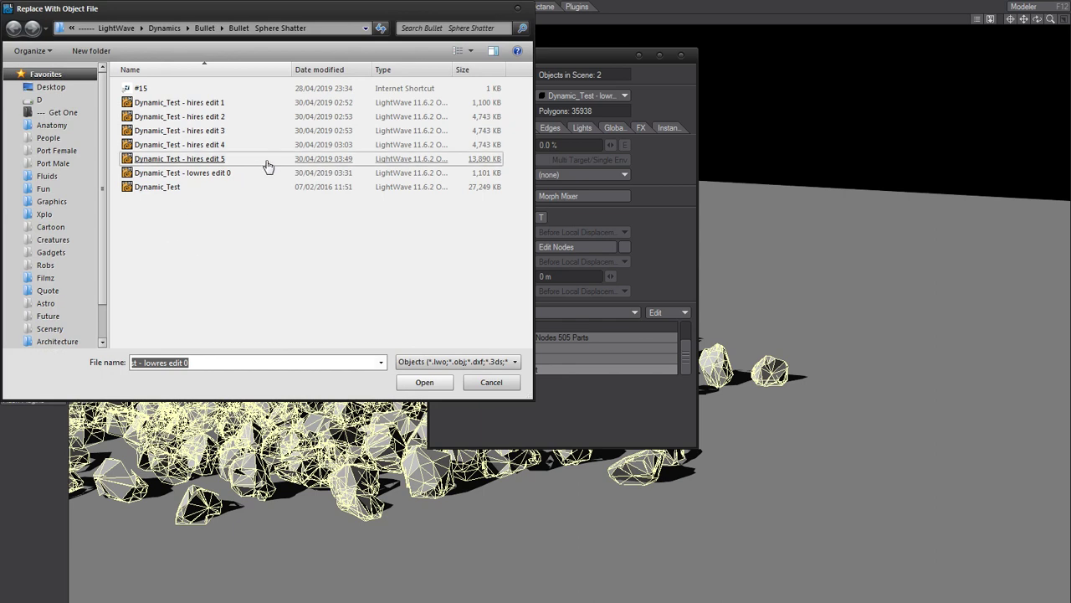
pyautogui.click(207, 159)
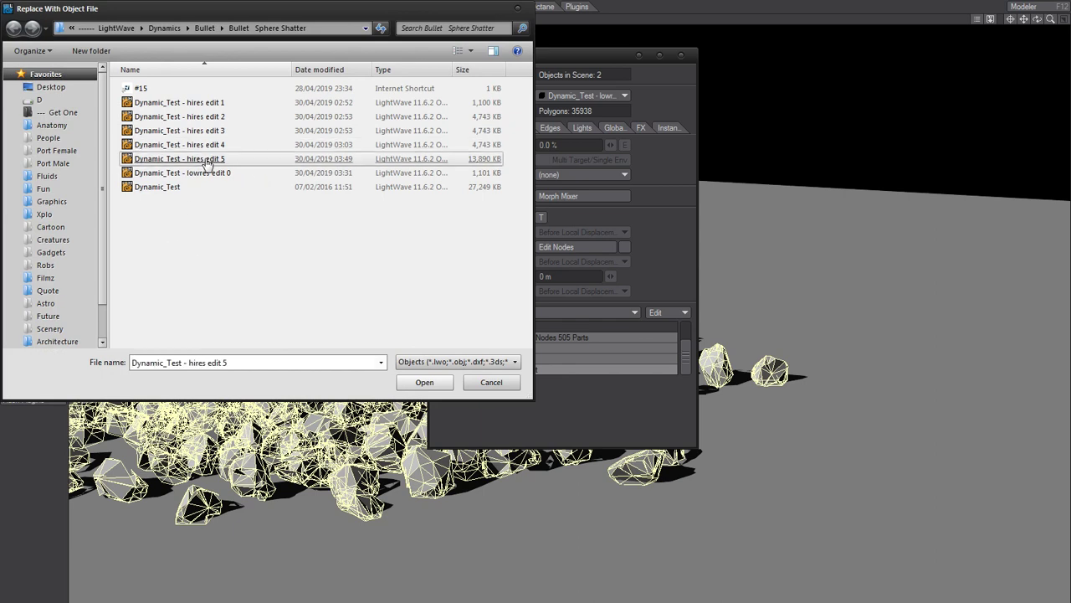
# Step: Load Dynamic_Test - hires edit 5 as the replacement object (201529 points, 371992 polygons)
pyautogui.doubleClick(206, 159)
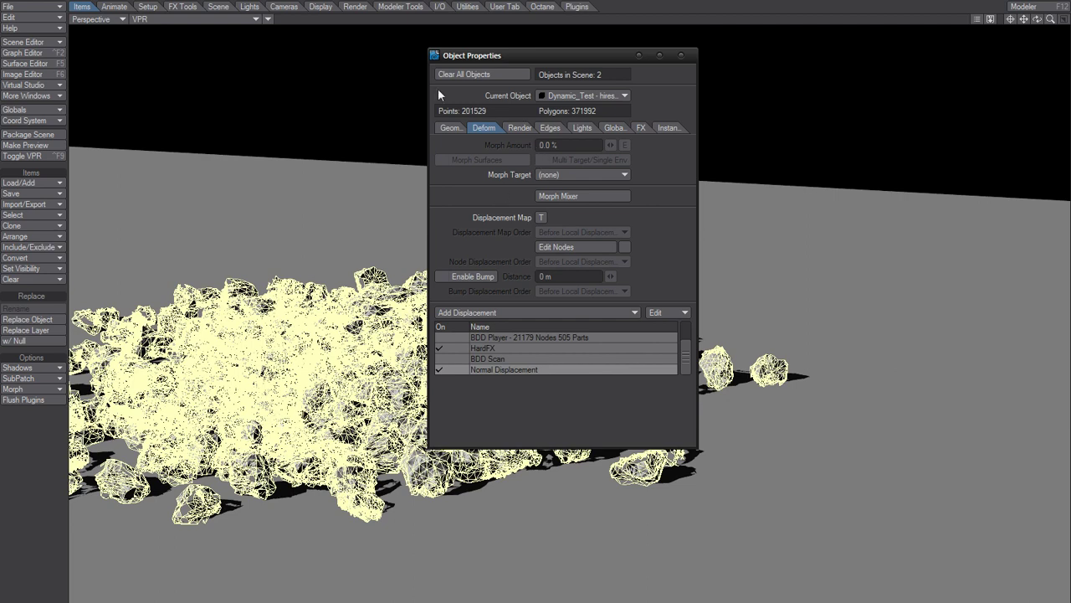
# Step: Uncheck OpenGL Wireframe in the viewport options beside VPR
pyautogui.click(268, 19)
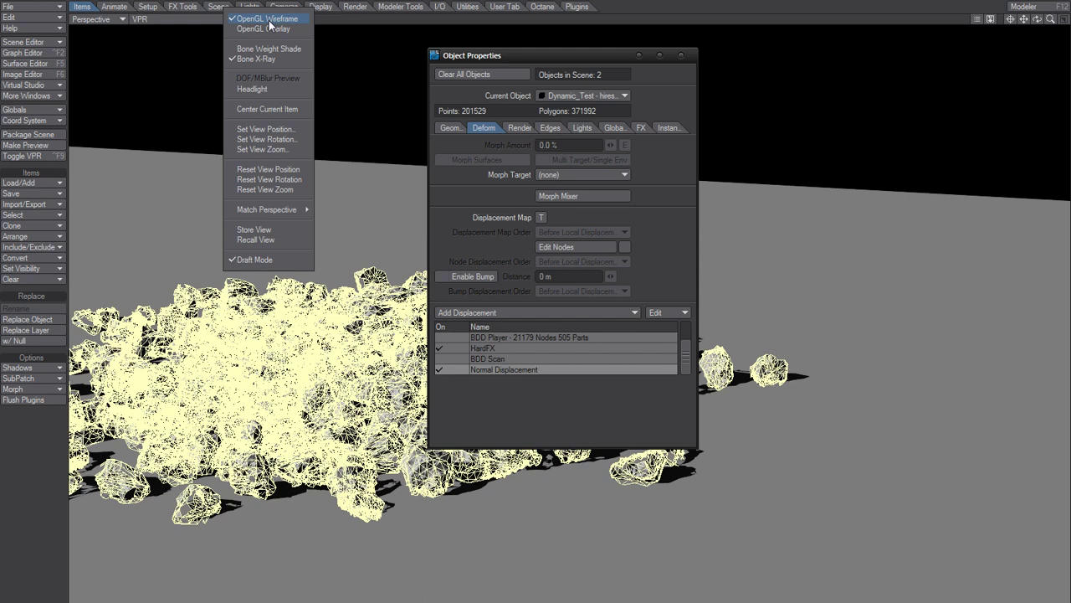
pyautogui.click(268, 20)
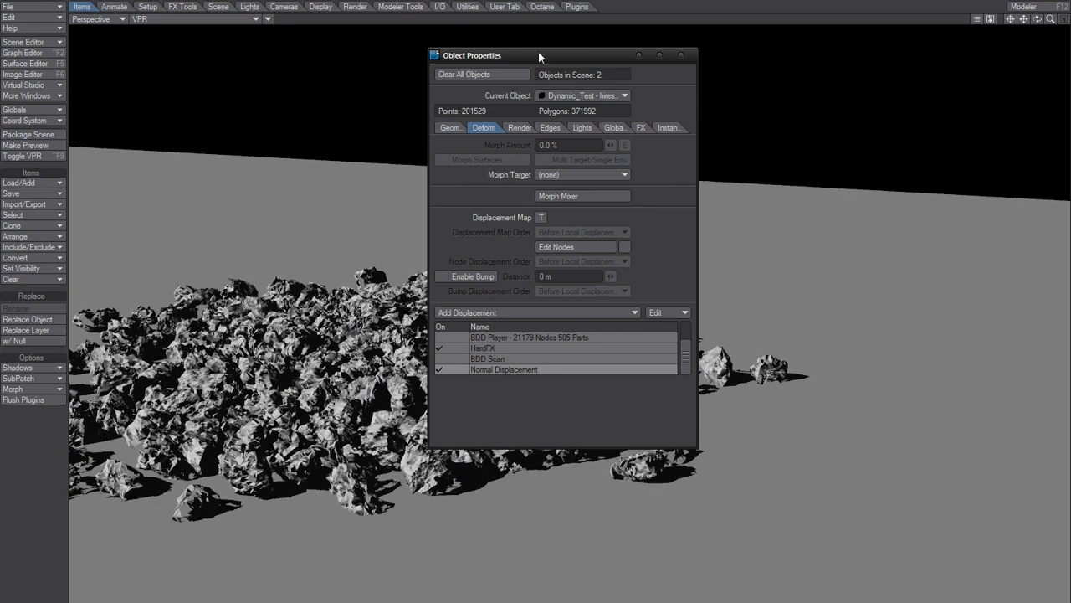
# Step: Drag the Object Properties window by its title bar toward the right of the screen
pyautogui.moveTo(536, 52); pyautogui.dragTo(722, 55)
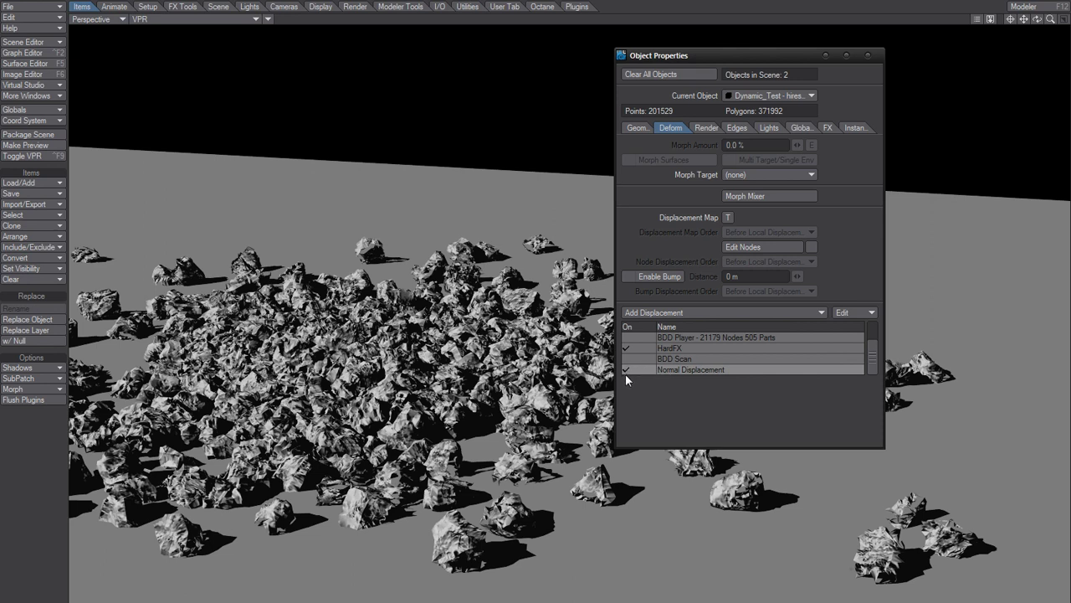
# Step: Inspect the Deform displacement list by selecting the HardFX and BDD Scan entries
pyautogui.click(676, 349)
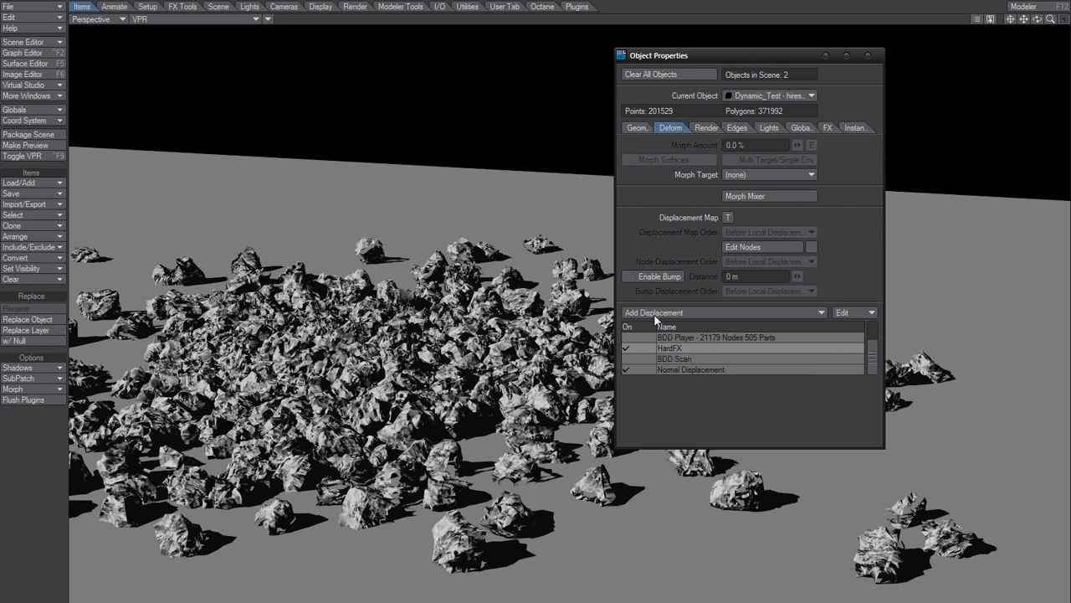
pyautogui.scroll(2, 871, 346)
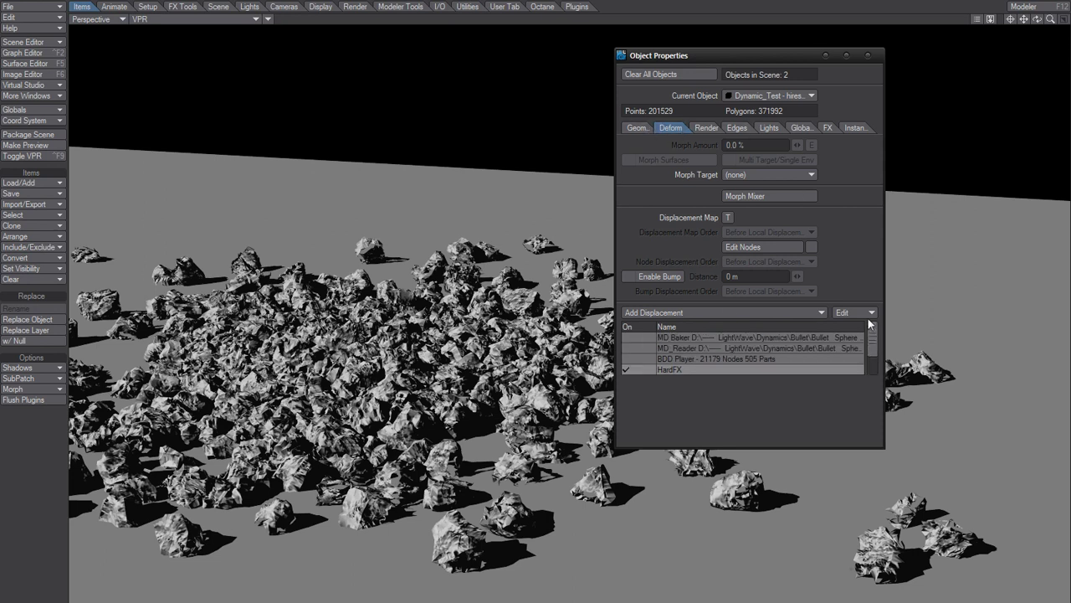
pyautogui.scroll(-2, 864, 340)
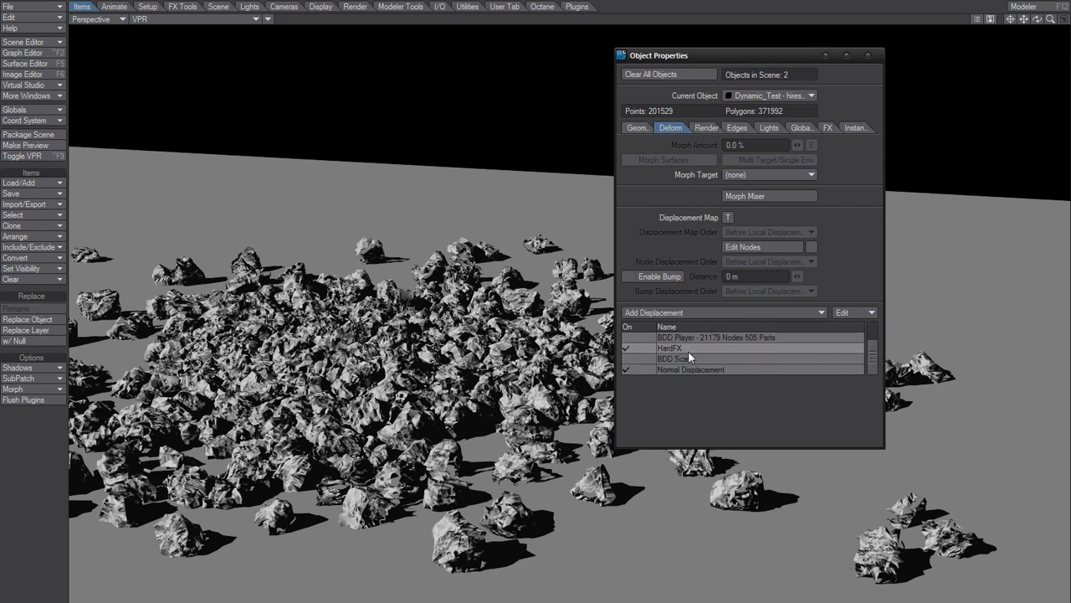
pyautogui.click(680, 360)
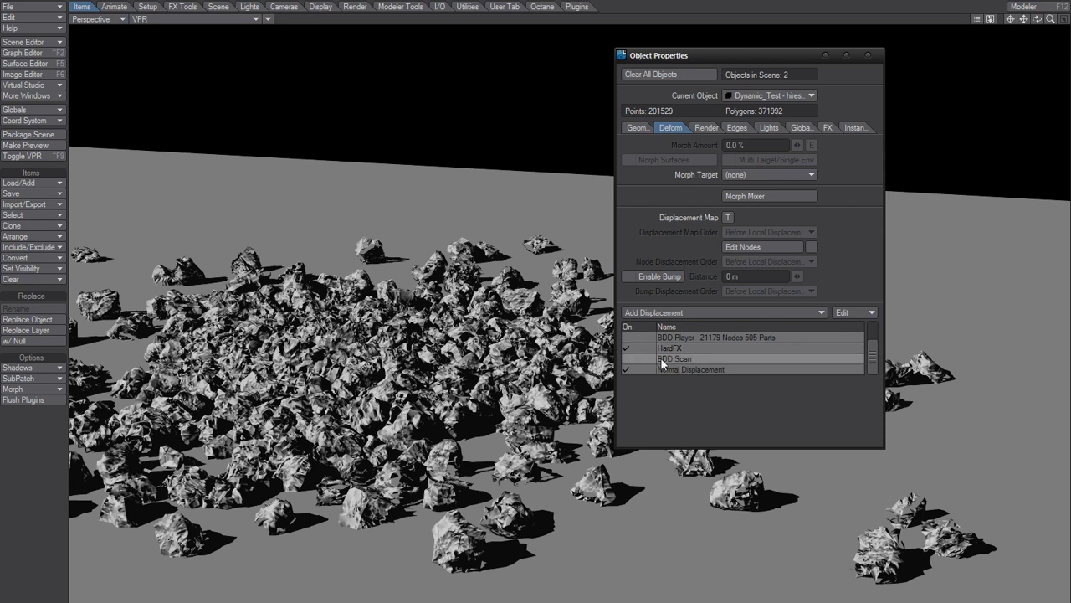
pyautogui.scroll(2, 872, 354)
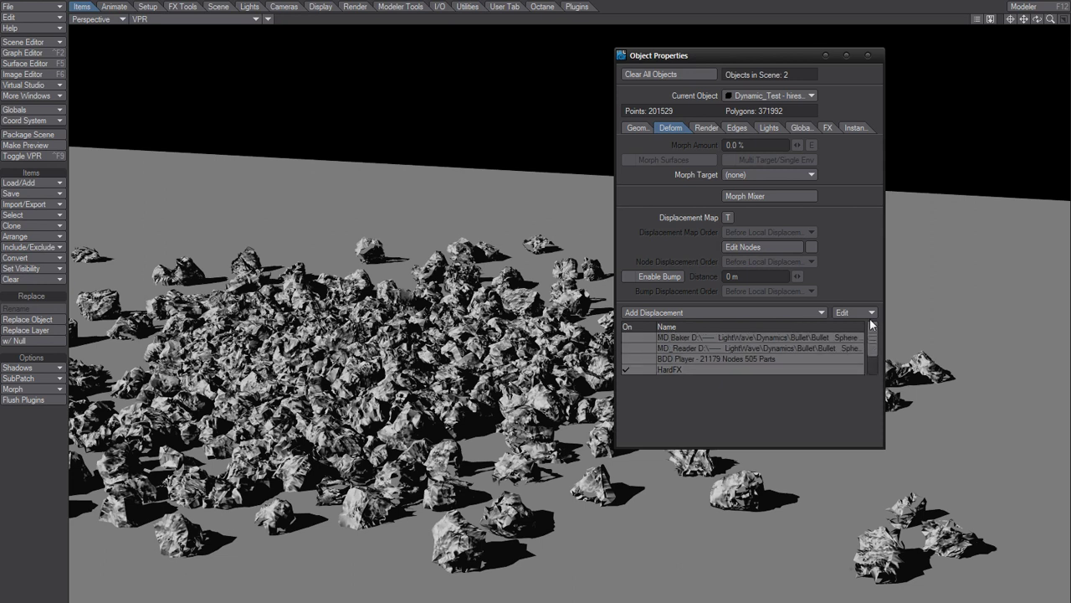
pyautogui.scroll(-2, 865, 351)
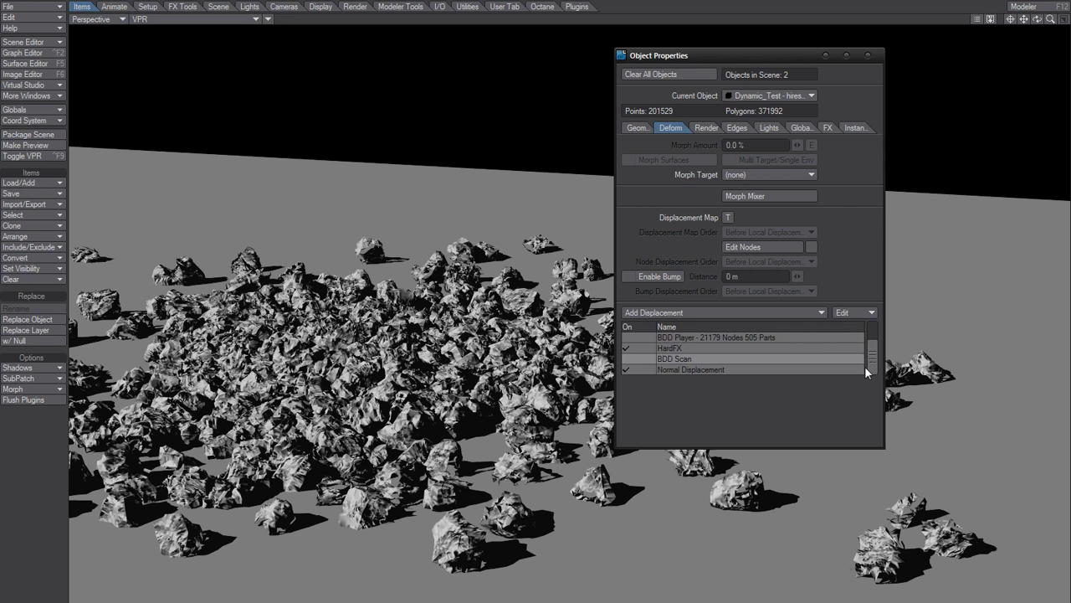
pyautogui.click(677, 347)
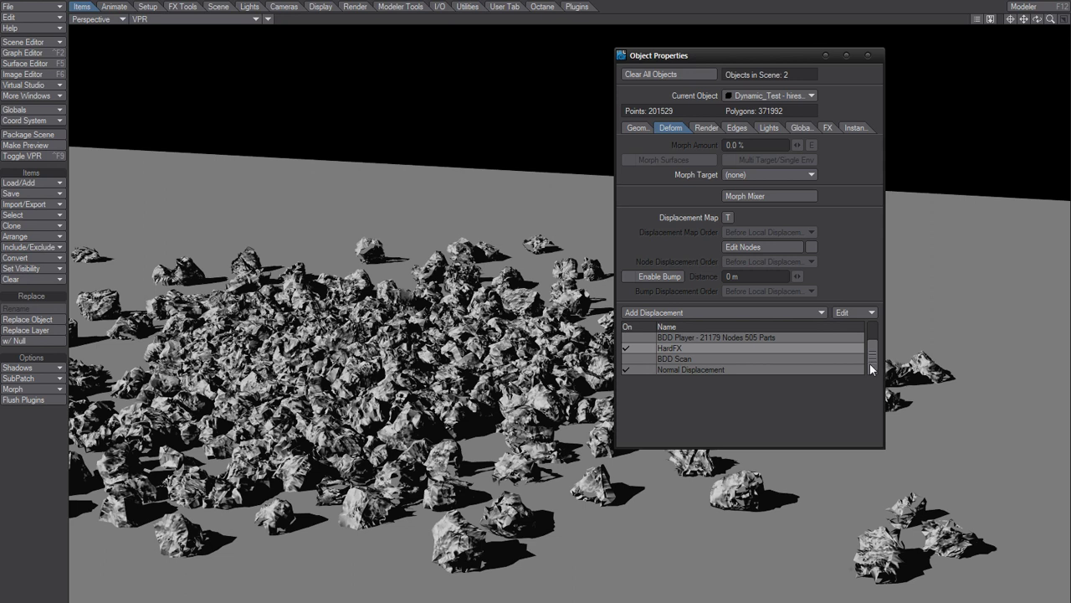
# Step: Check HardFX's loaded BDD motion path on its File tab, then switch that HardFX off
pyautogui.click(687, 358)
pyautogui.click(686, 346)
pyautogui.click(827, 128)
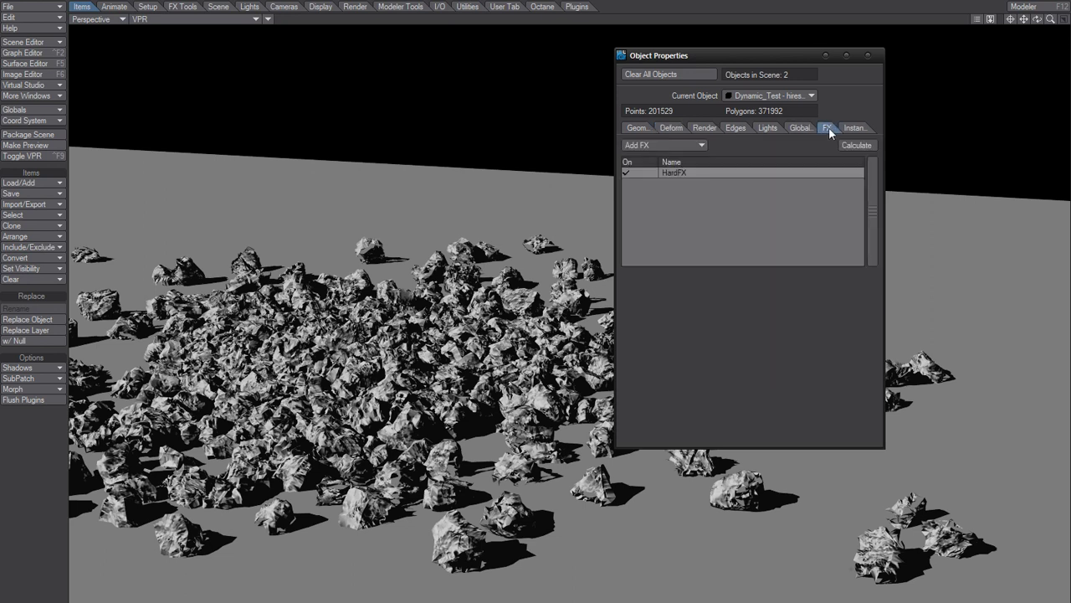
pyautogui.click(718, 171)
pyautogui.click(777, 277)
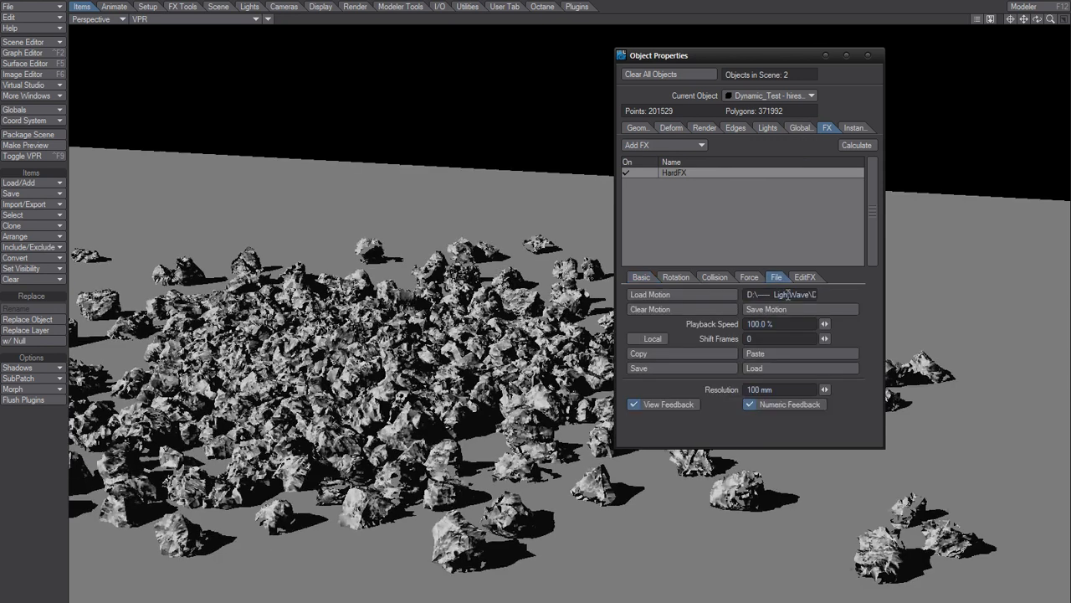
pyautogui.click(790, 294)
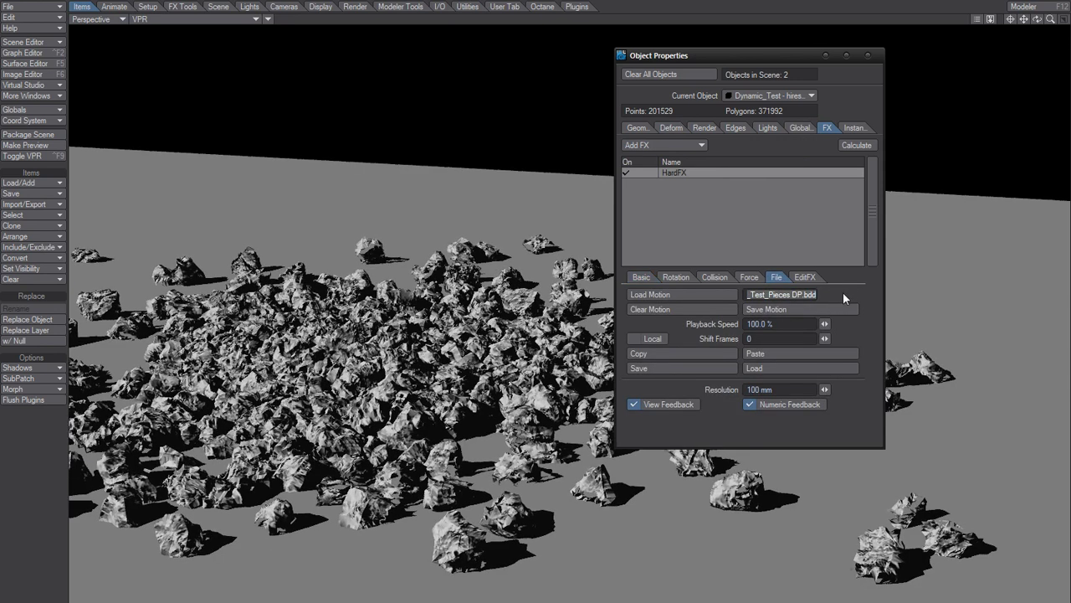
pyautogui.click(847, 292)
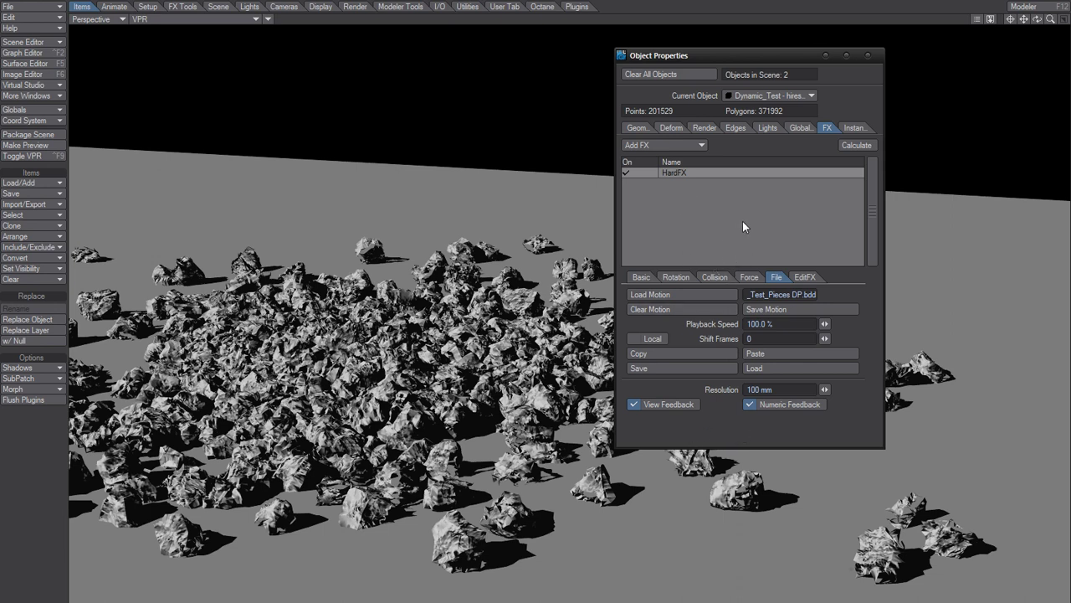
pyautogui.click(677, 171)
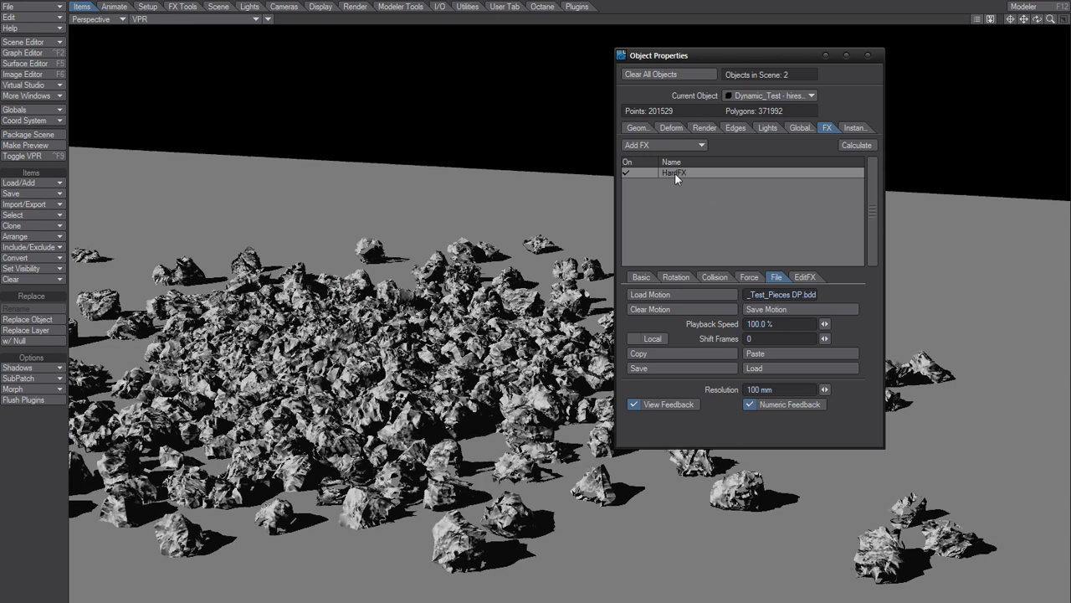
pyautogui.press('Delete')
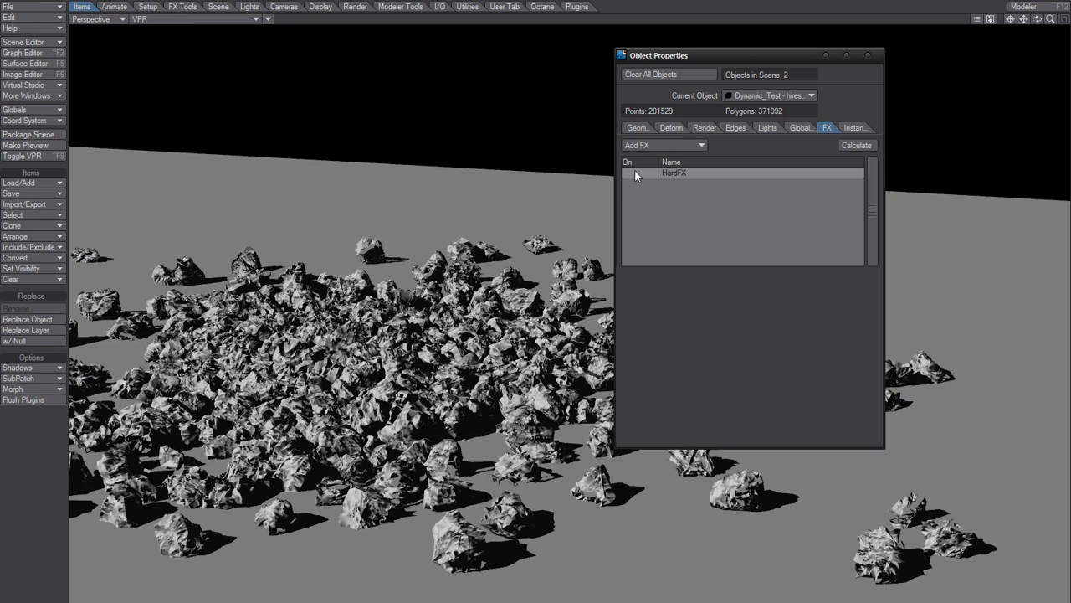
# Step: Add a new Hard FX to the sphere and set its File resolution to 10 m
pyautogui.click(661, 145)
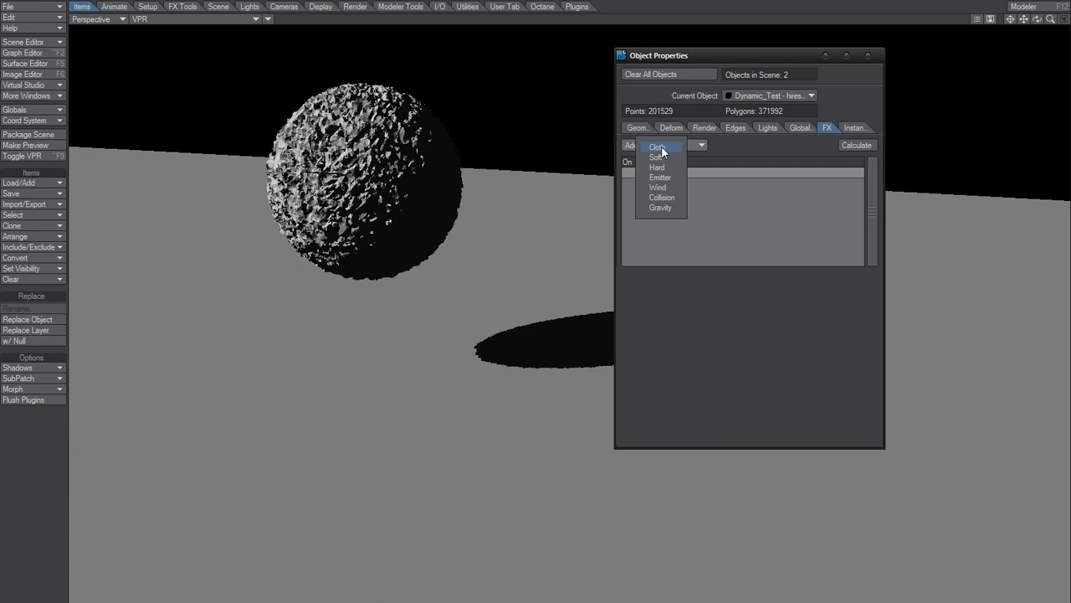
pyautogui.click(674, 197)
pyautogui.click(682, 183)
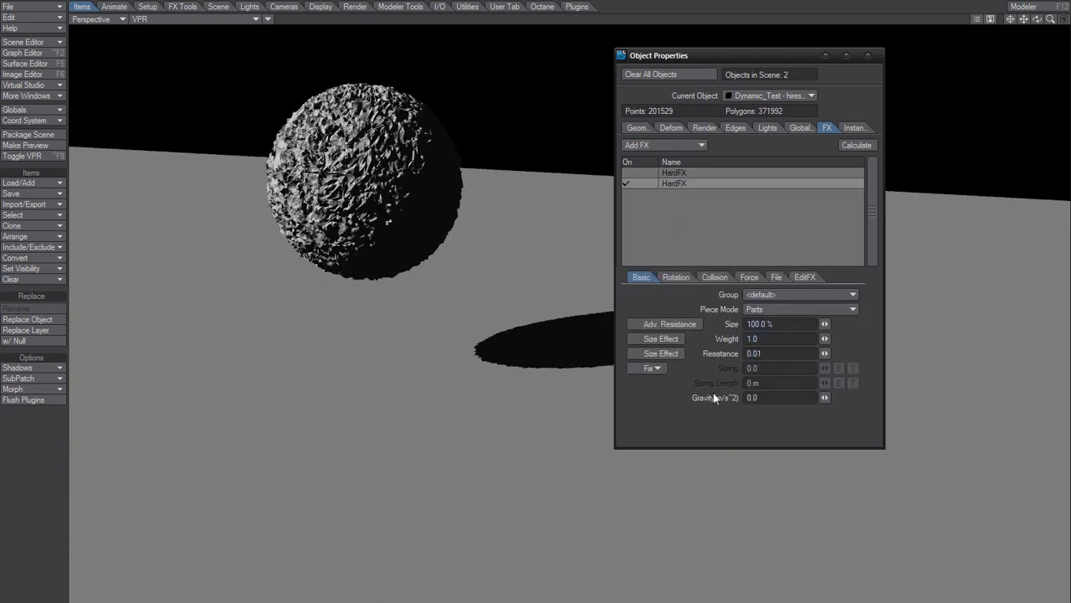
pyautogui.click(779, 277)
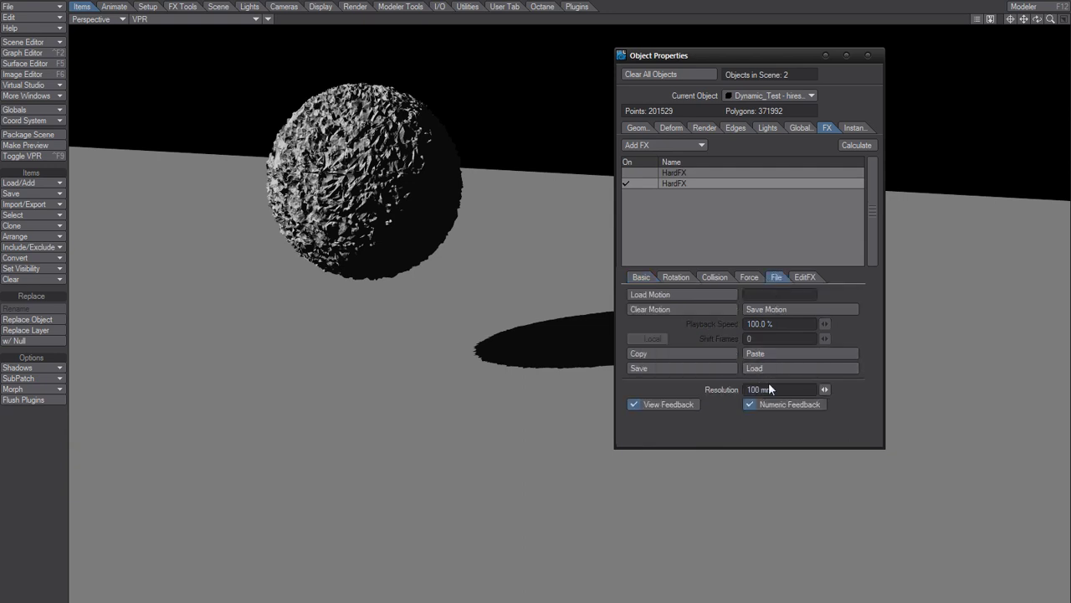
pyautogui.write('10')
pyautogui.press('Return')
# Step: On the new HardFX's Basic tab, set the pieces to Fix with gravity 0
pyautogui.click(746, 276)
pyautogui.click(711, 277)
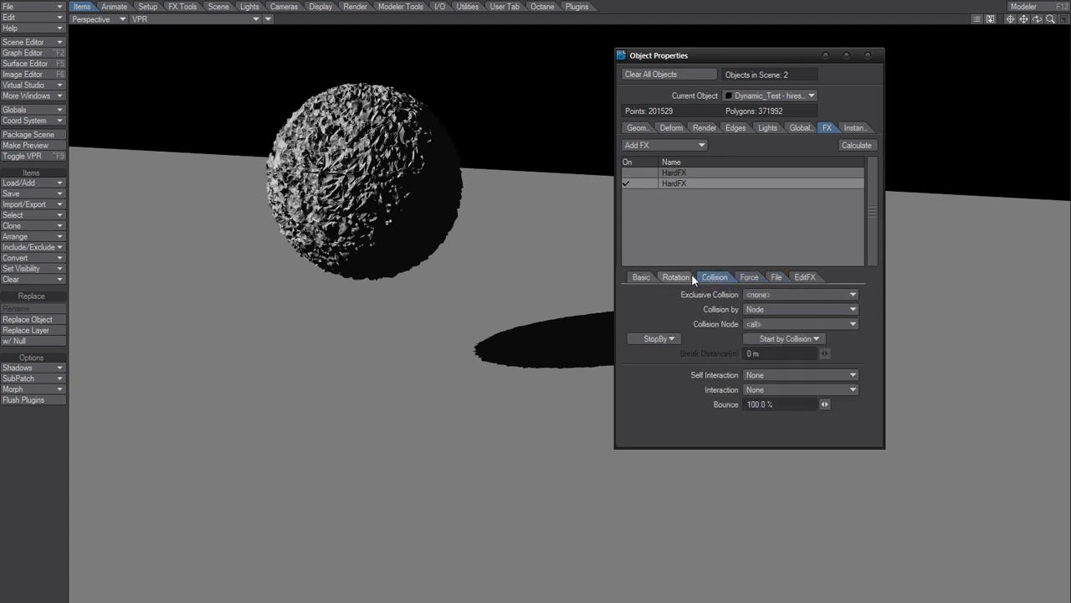
pyautogui.click(748, 277)
pyautogui.click(680, 277)
pyautogui.click(640, 277)
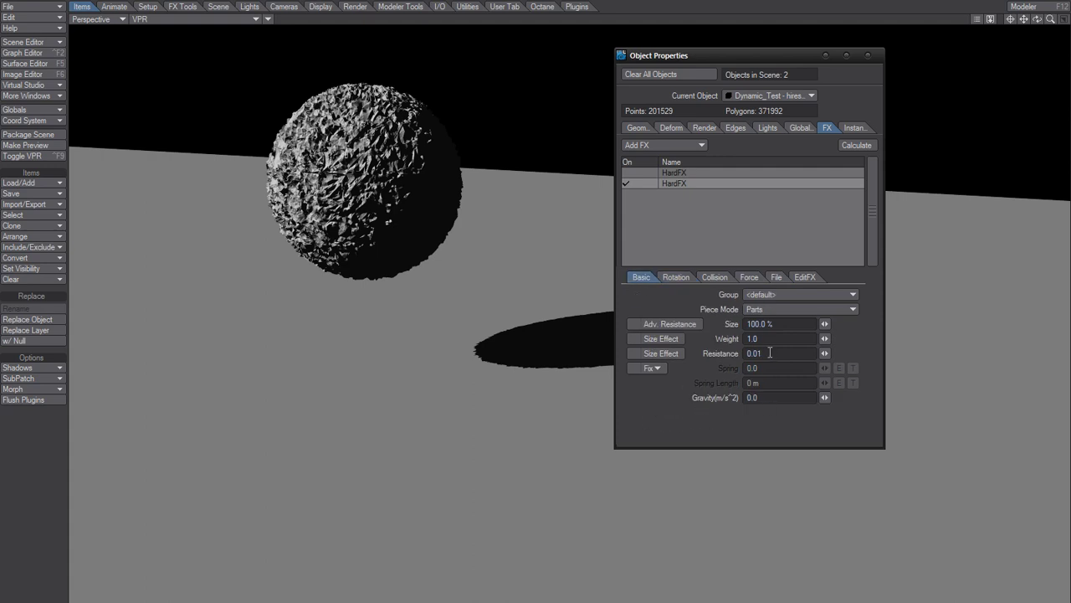
pyautogui.click(653, 368)
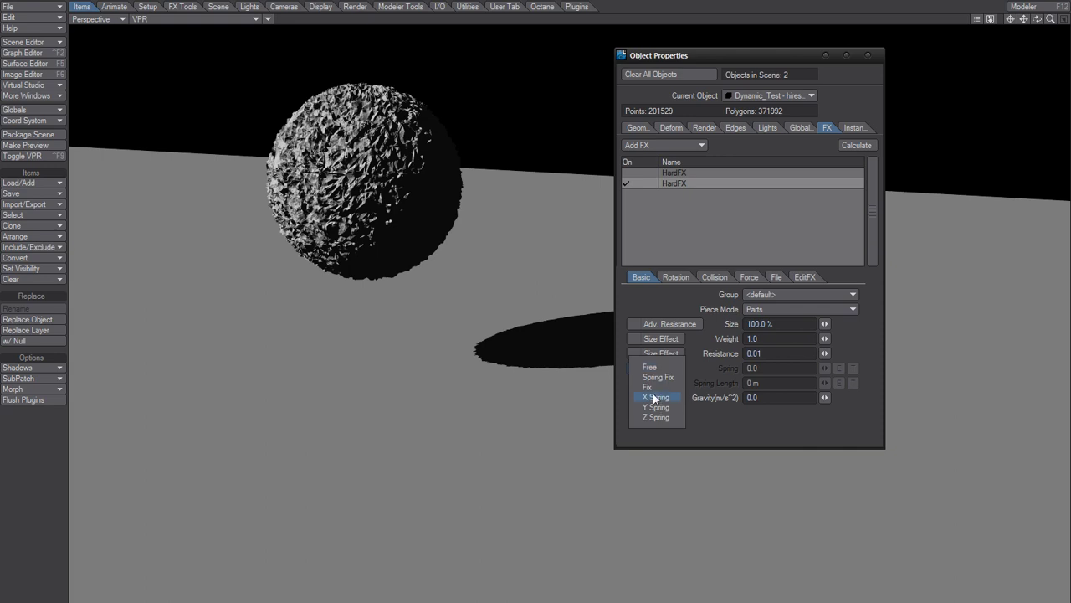
pyautogui.click(651, 388)
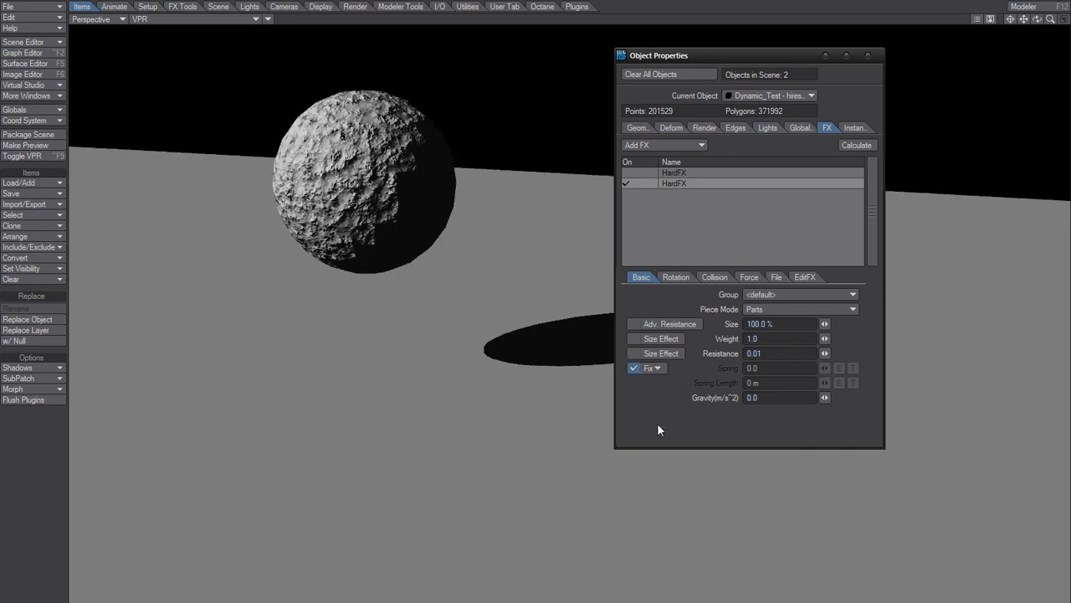
pyautogui.click(857, 146)
# Step: Reopen the new HardFX from the FX list and review its Fix mode, EditFX and File settings
pyautogui.click(671, 128)
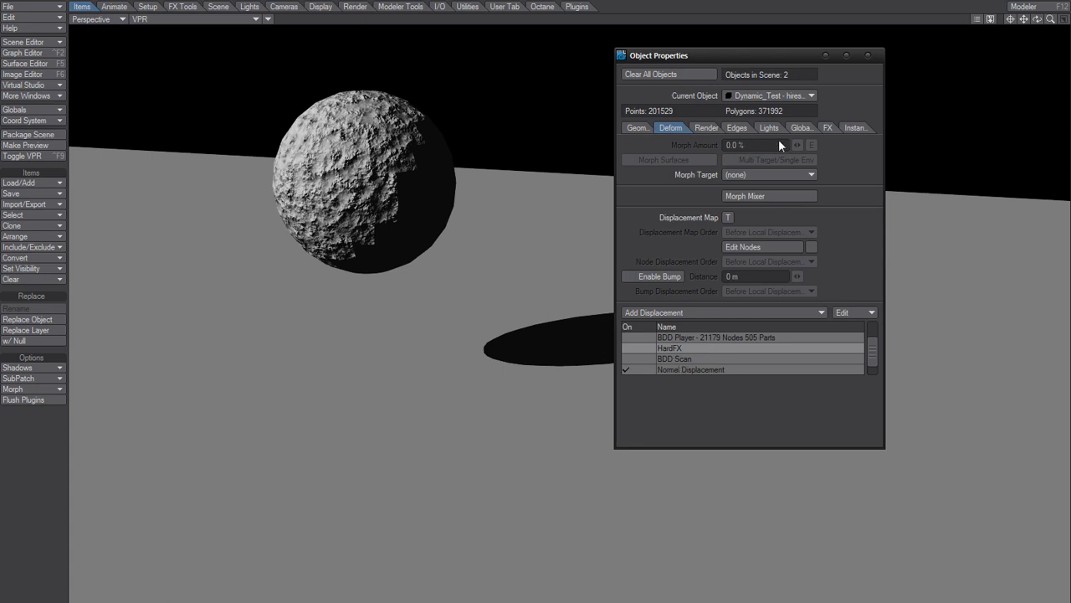
pyautogui.click(827, 128)
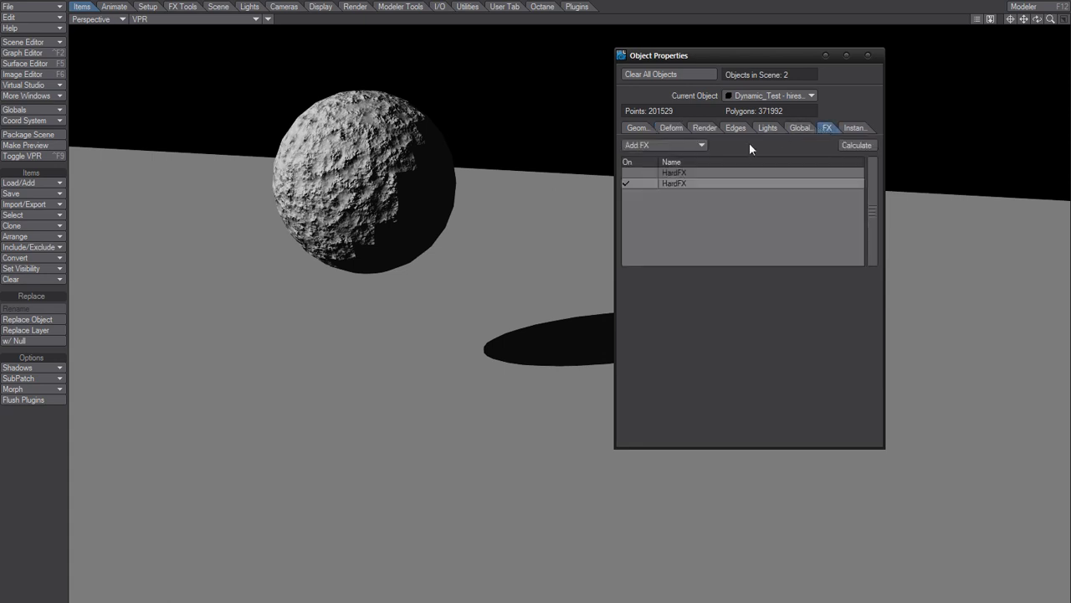
pyautogui.doubleClick(680, 183)
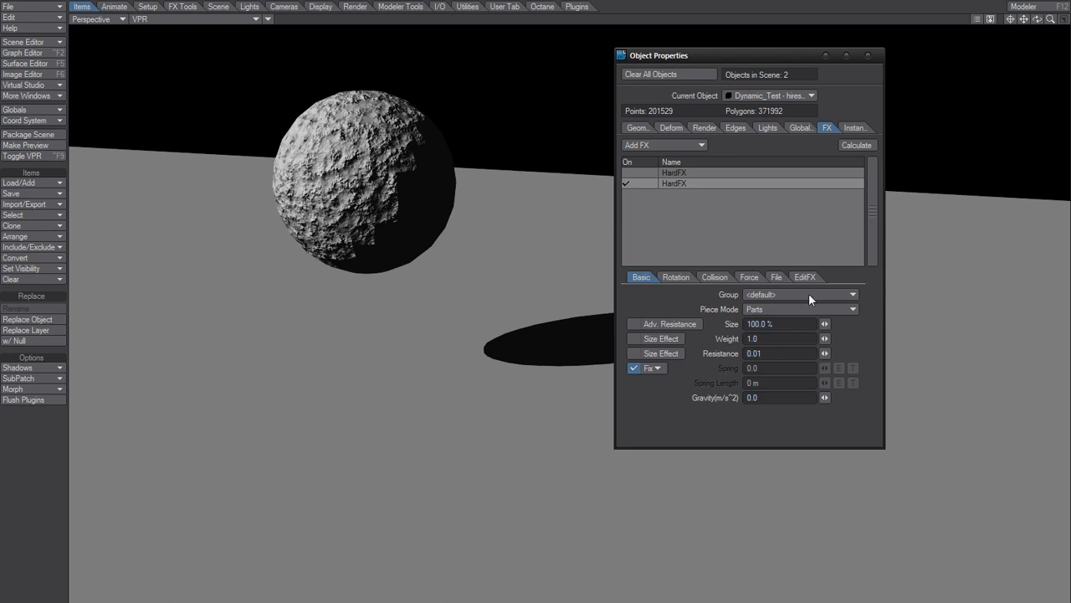
pyautogui.click(652, 369)
pyautogui.click(807, 277)
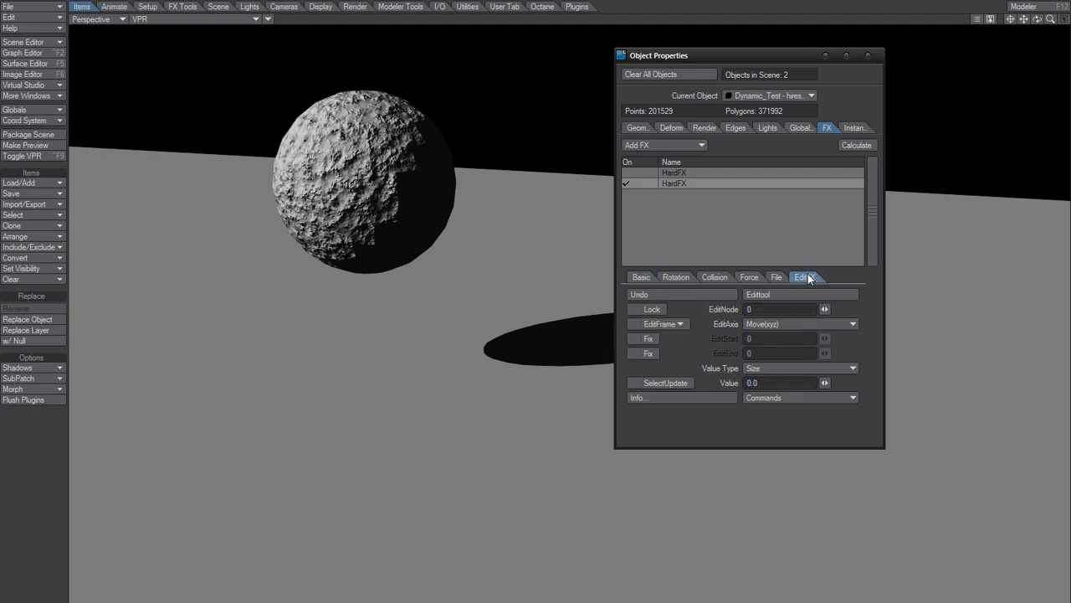
pyautogui.click(777, 277)
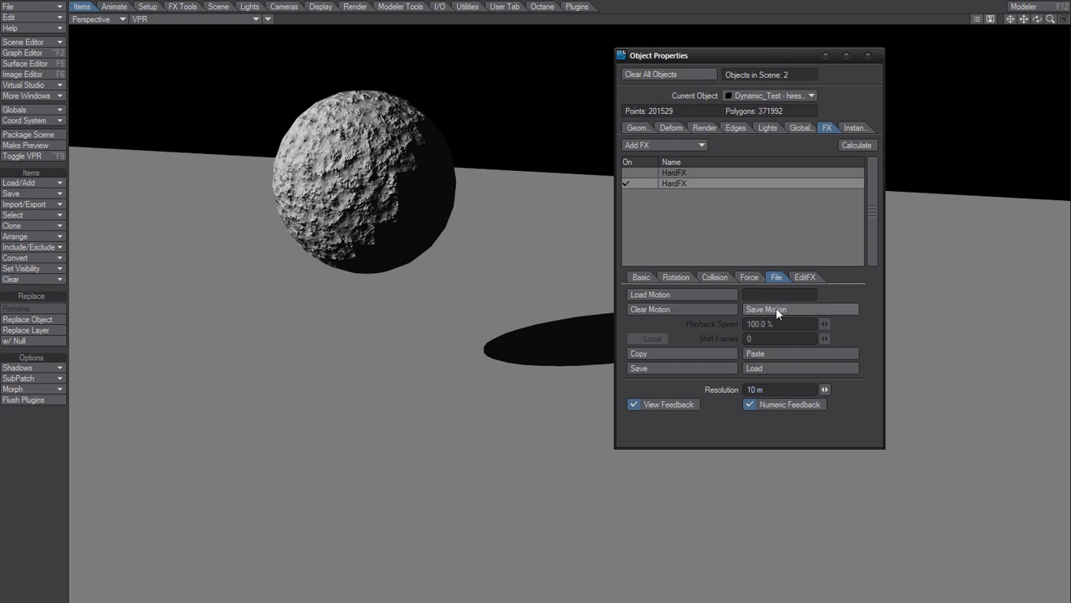
pyautogui.click(644, 276)
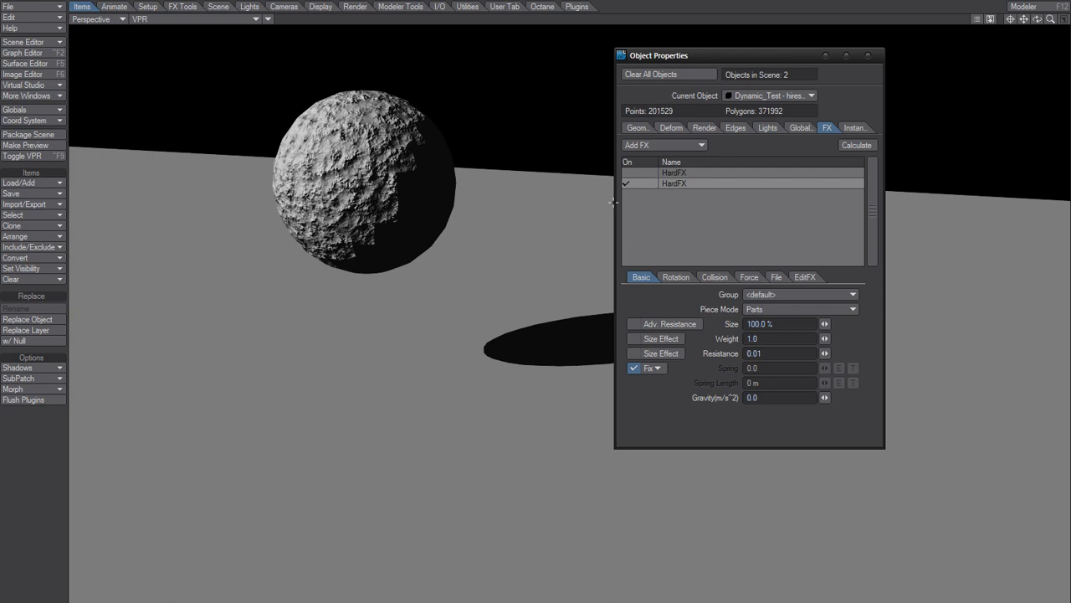
# Step: On the Deform tab, open the Add Displacement list and close it without adding a plugin
pyautogui.click(670, 128)
pyautogui.click(669, 313)
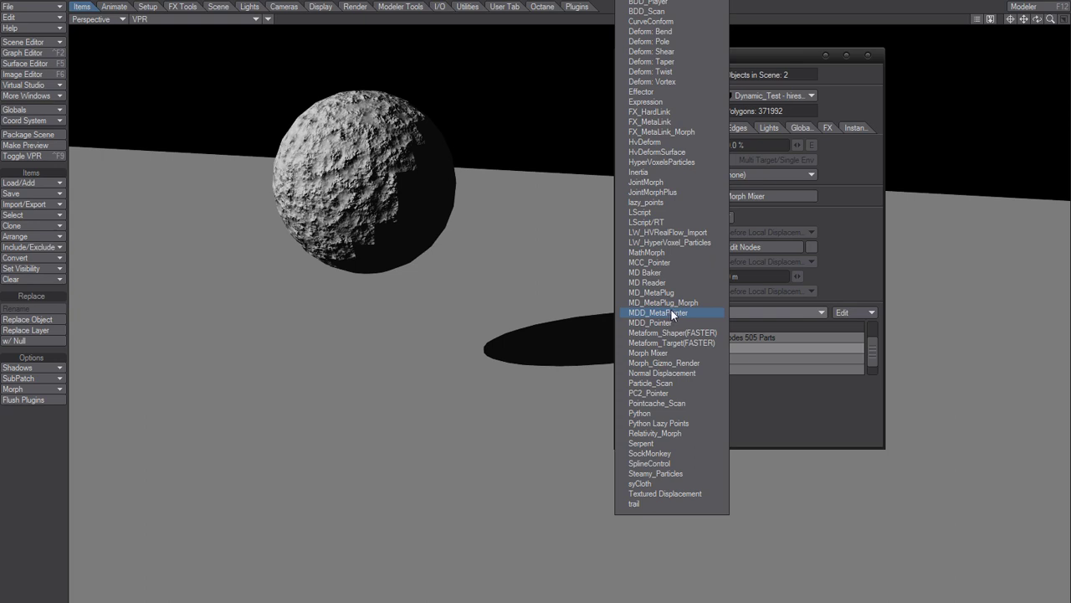
pyautogui.click(873, 246)
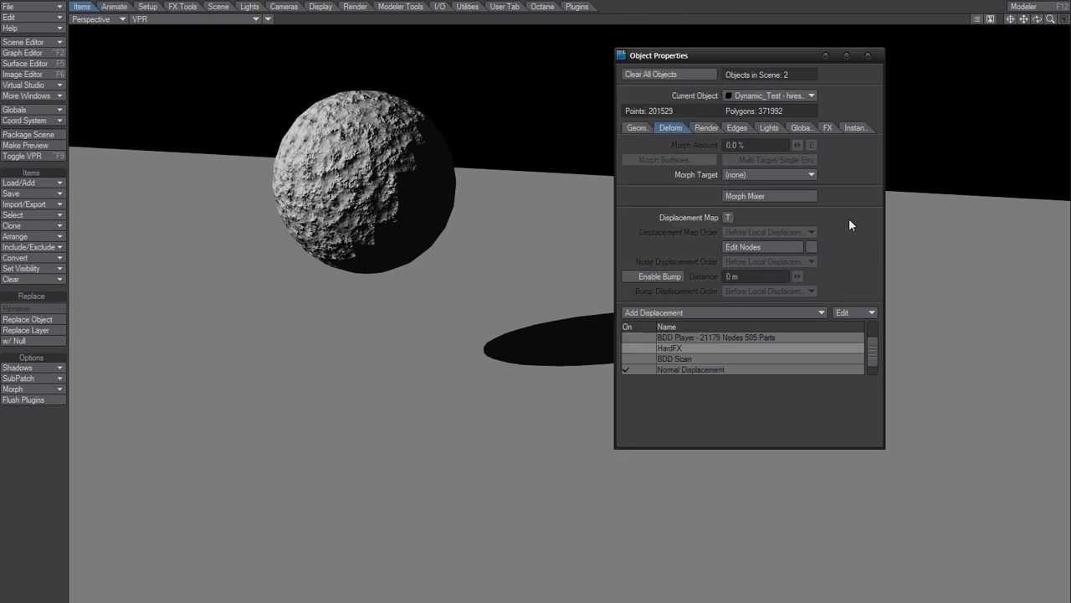